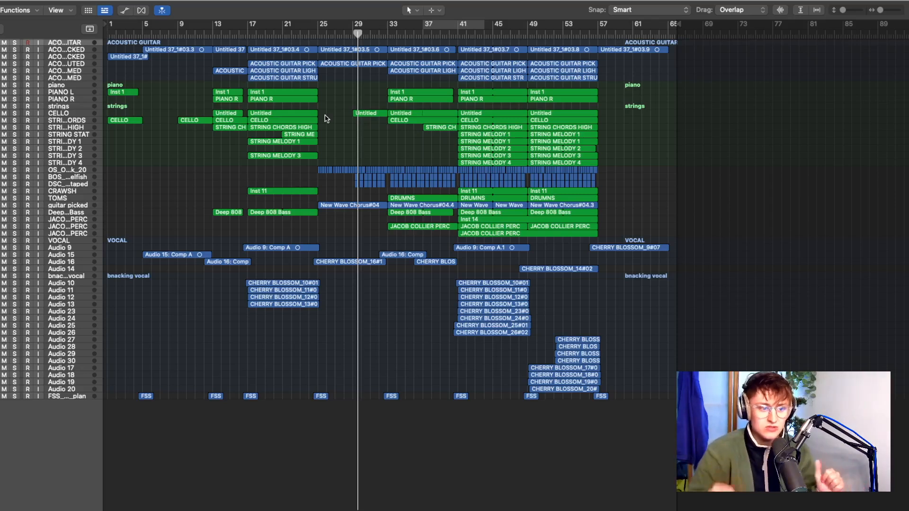
Step: Show the mixer and view the IDX Intelligent Dynamics settings on the Stereo Out channel
key(x)
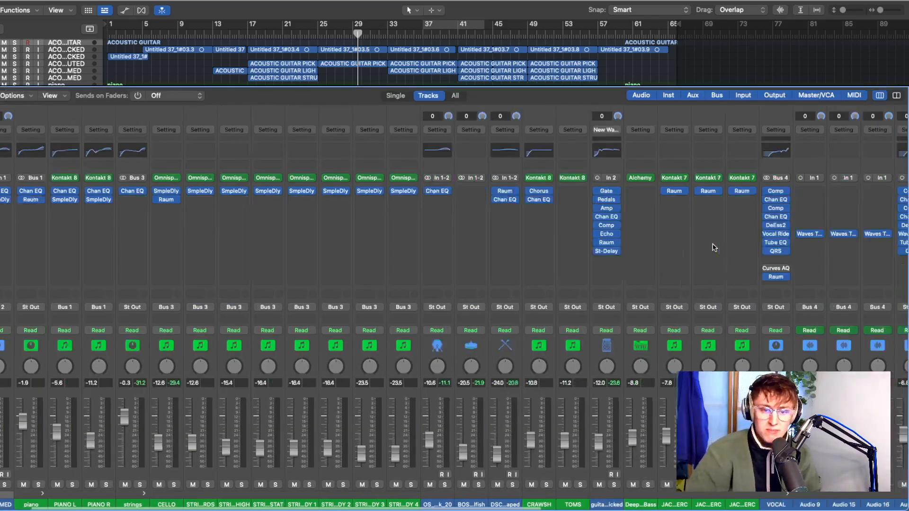
scroll(714, 247, right, 15)
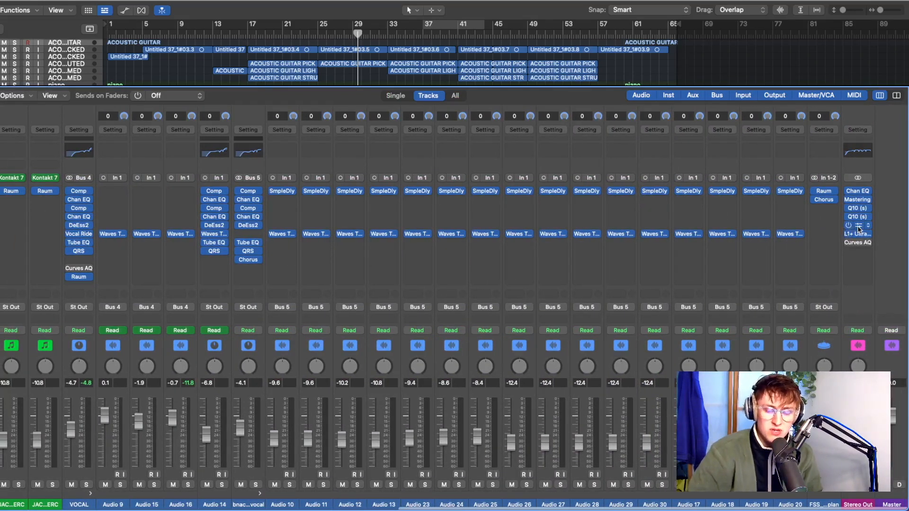
click(856, 226)
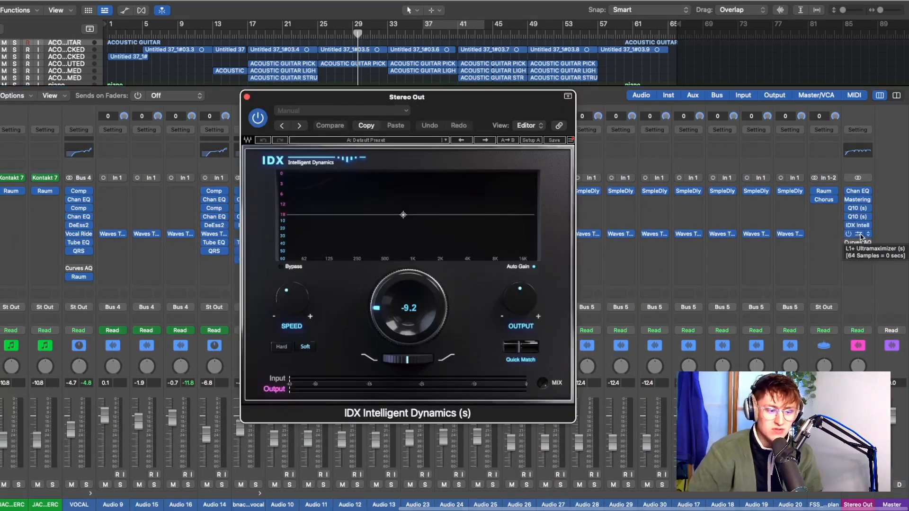
click(247, 97)
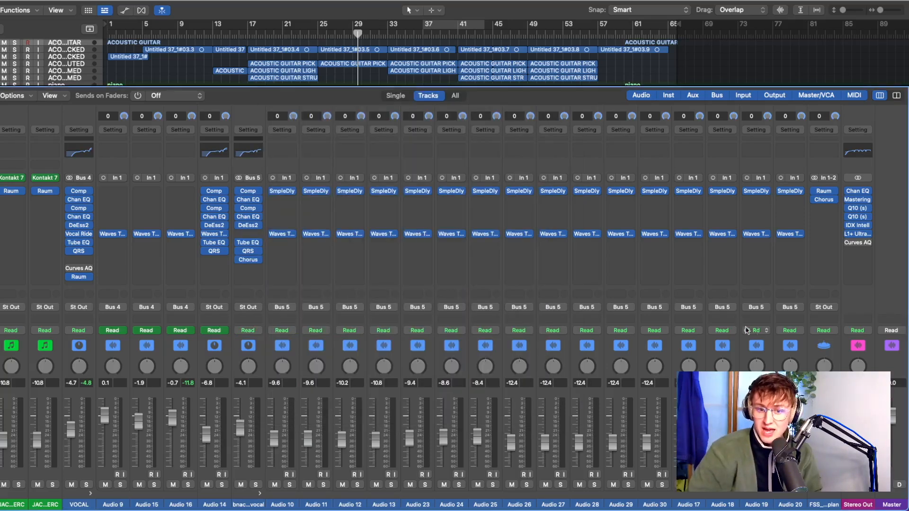
Step: Bypass IDX Intelligent Dynamics and L1+ Ultramaximizer on Stereo Out, and open Curves AQ there with its processing enabled
click(848, 226)
mouse_move(850, 245)
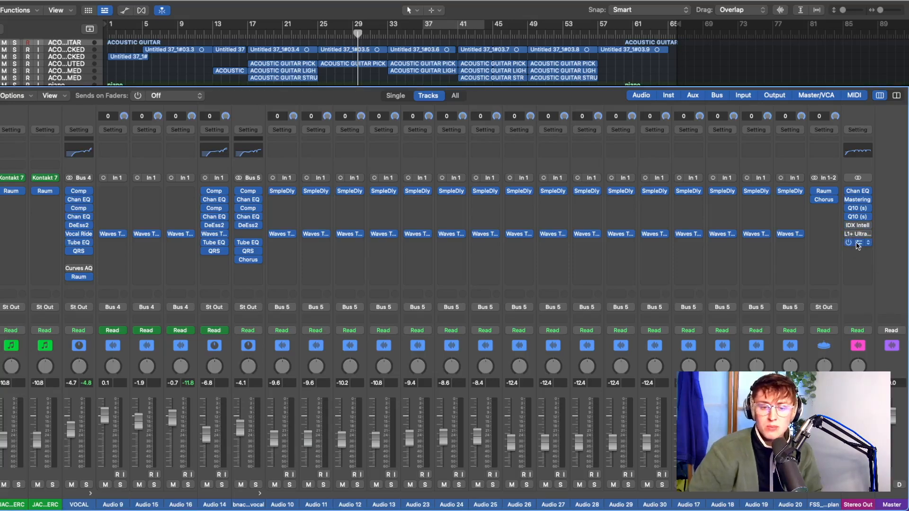
click(858, 243)
drag(823, 49, 452, 70)
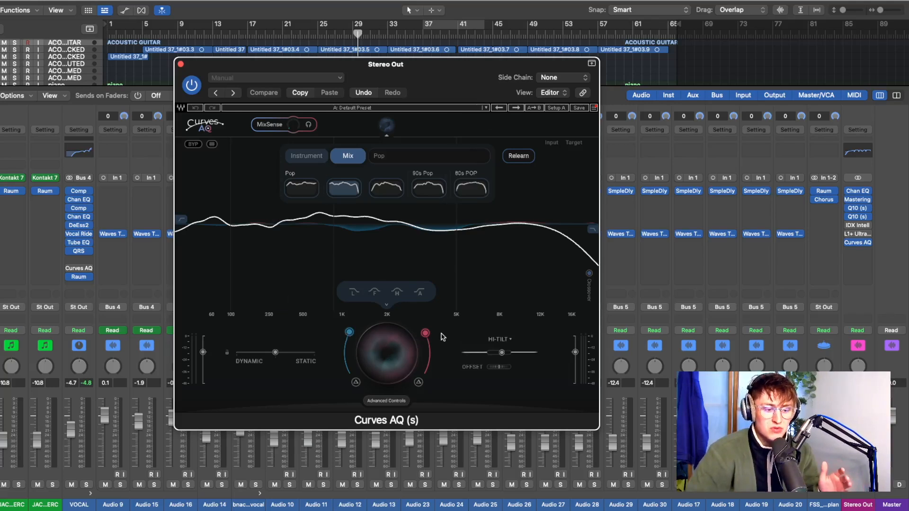
mouse_move(429, 338)
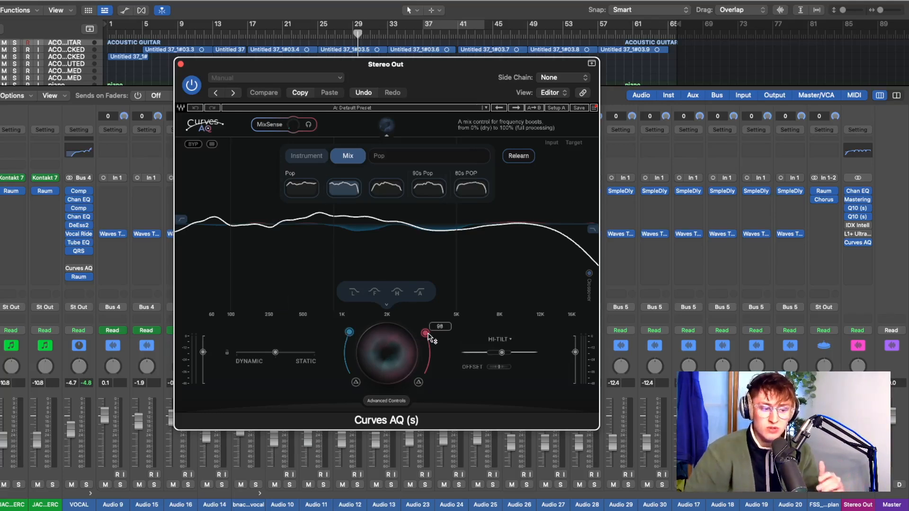
mouse_move(349, 334)
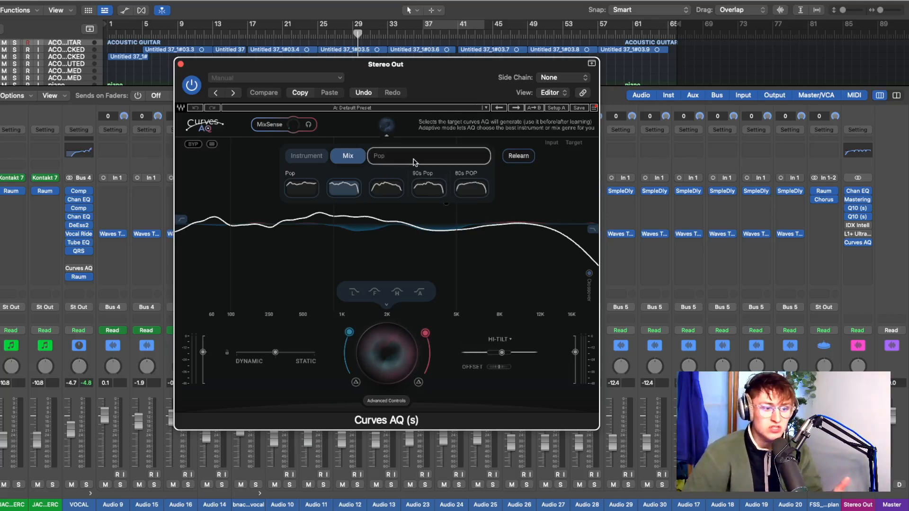
Step: Switch Curves AQ to Instrument mode and try out its intensity, MixSense and offset controls
click(317, 160)
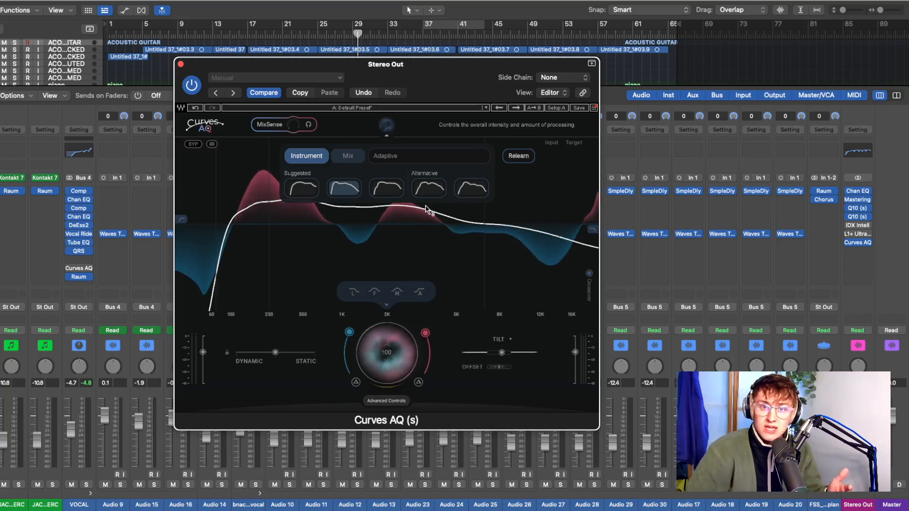
drag(427, 208, 409, 382)
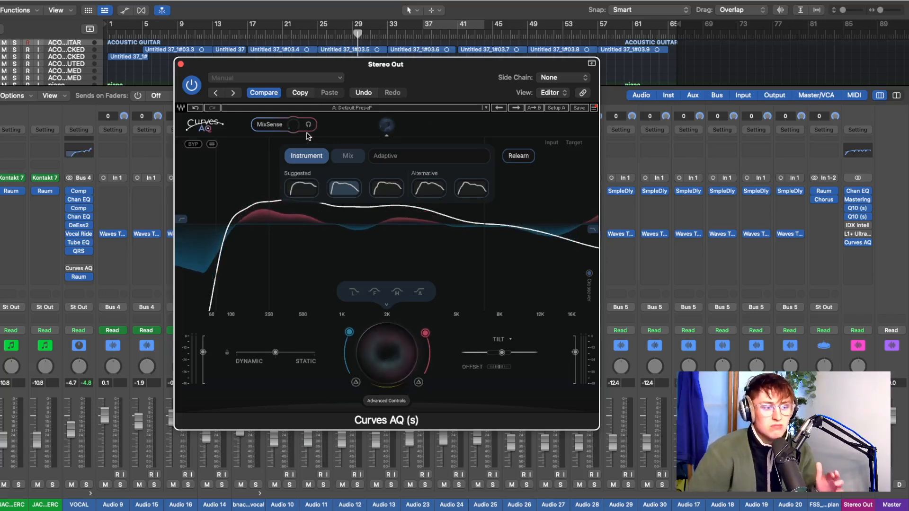
click(295, 126)
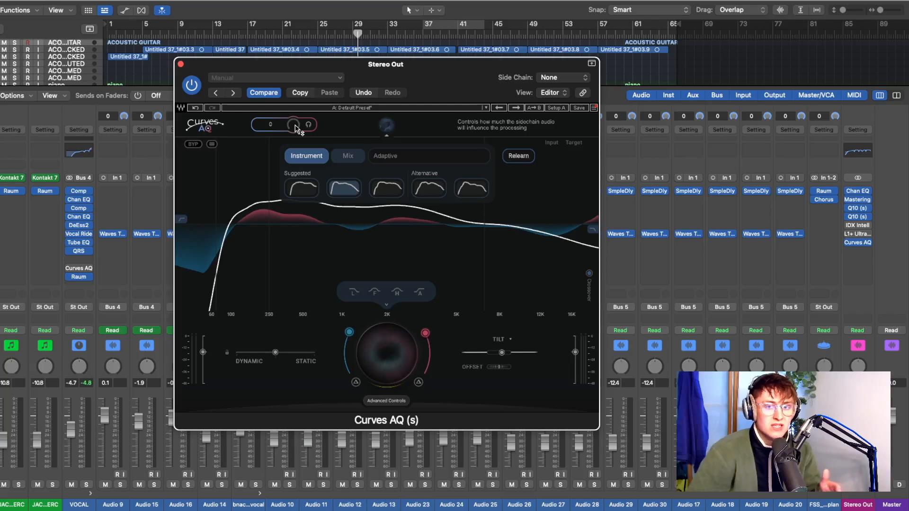
drag(294, 125, 303, 31)
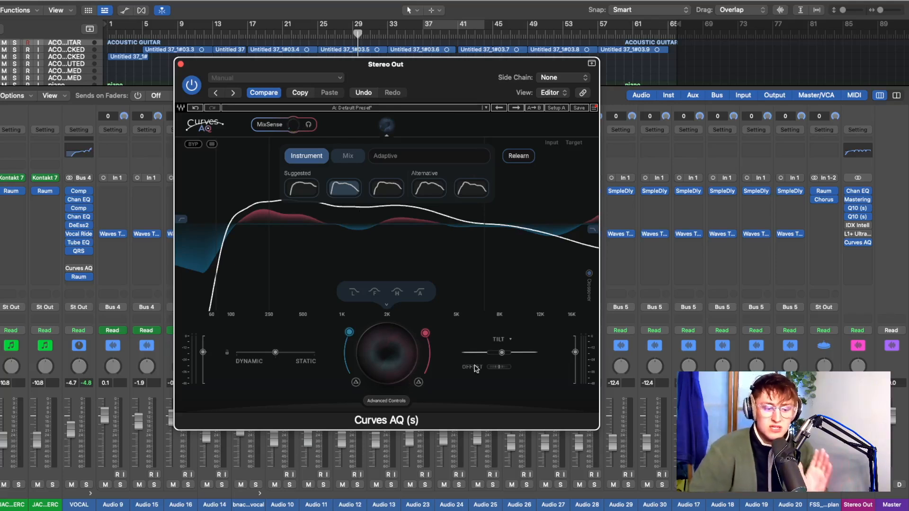
drag(503, 371, 480, 372)
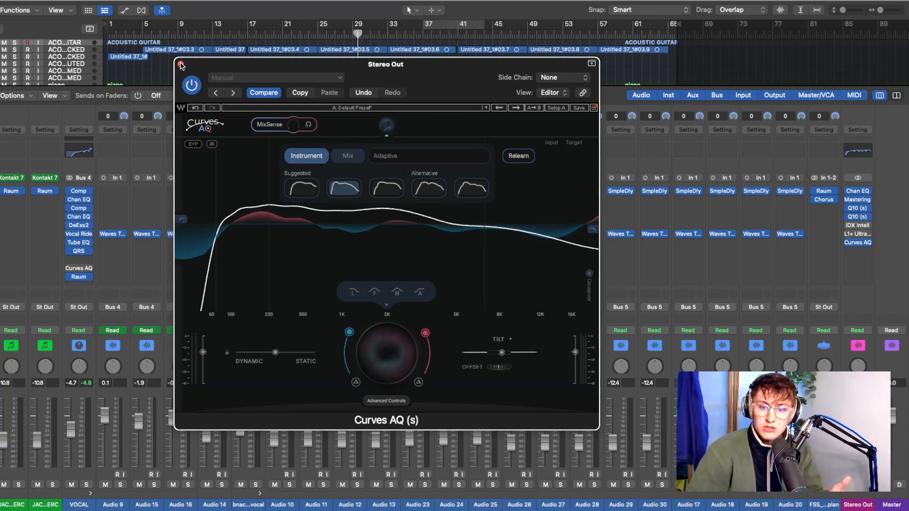
click(180, 65)
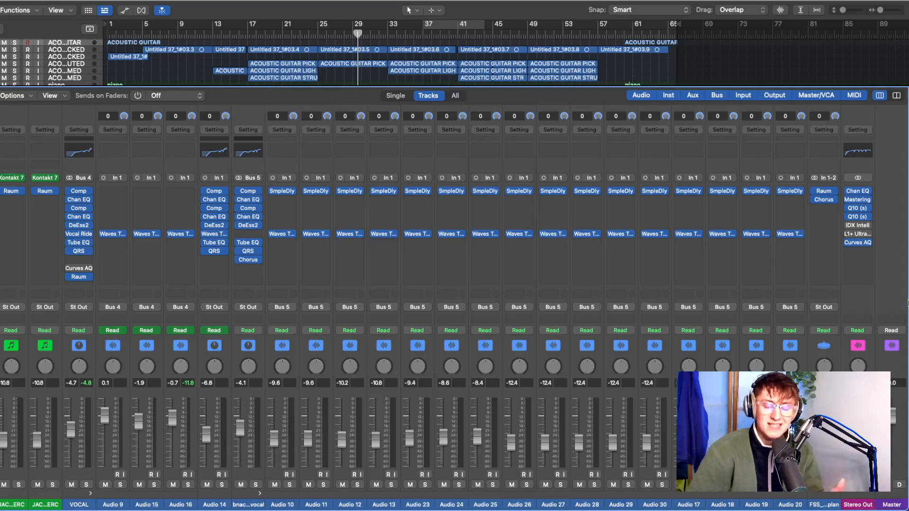
Step: Set the Stereo Out Curves AQ to Mix mode and relearn its target curves while playing the song from about bar 34
click(858, 242)
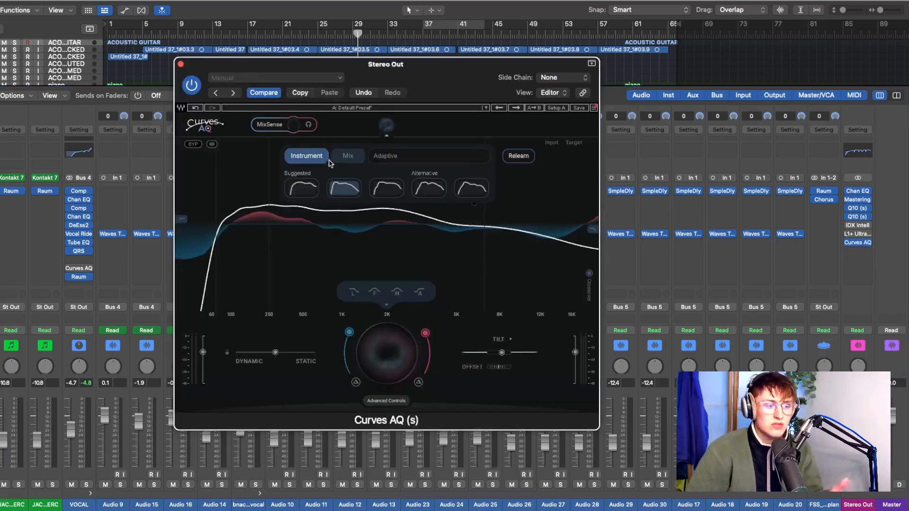
click(330, 161)
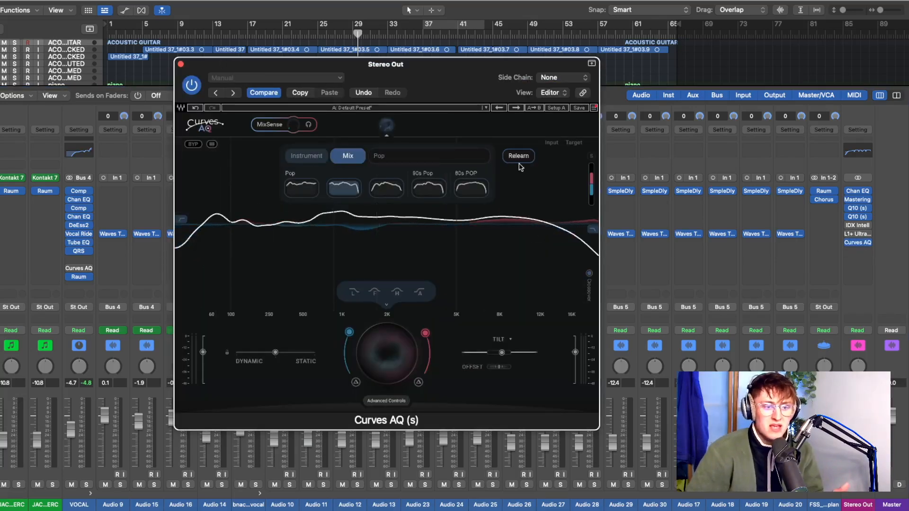
click(256, 35)
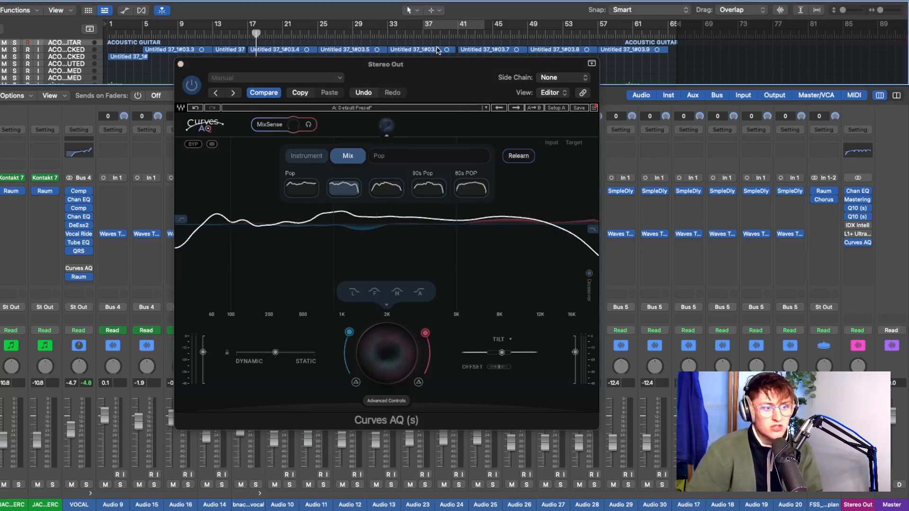
click(404, 36)
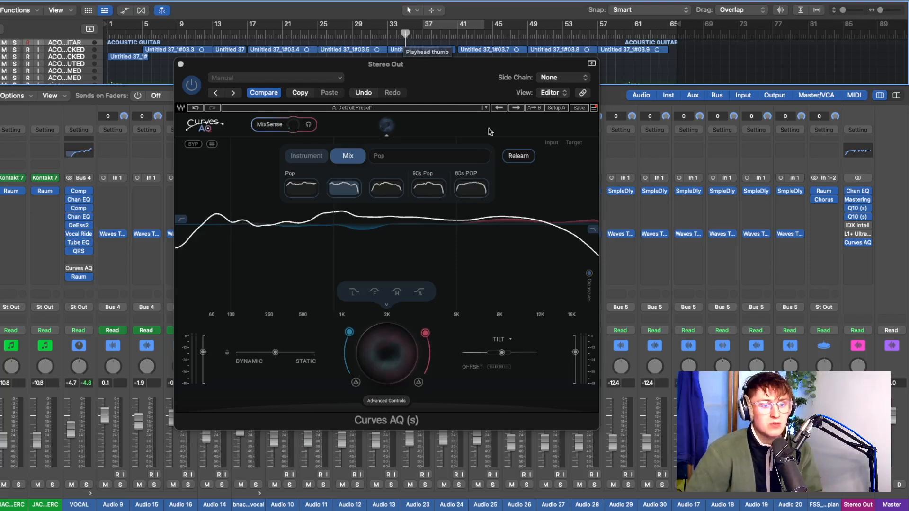
key(space)
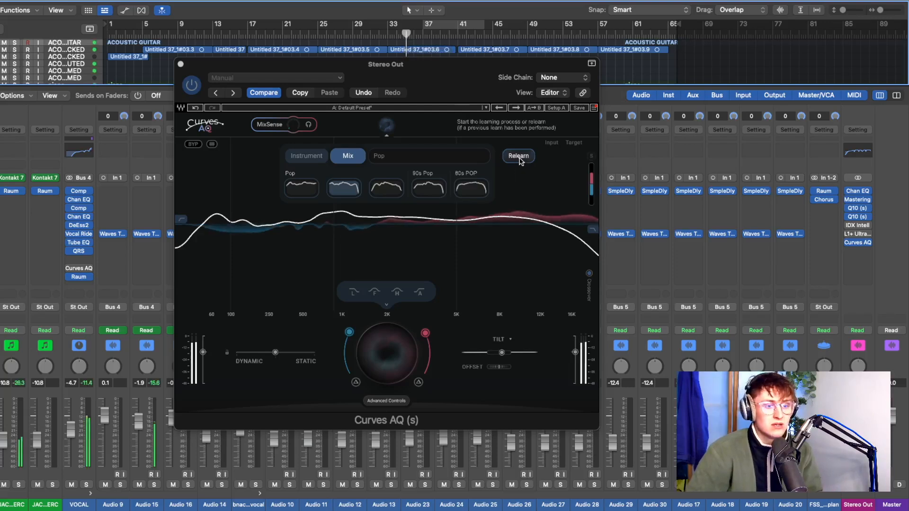
click(518, 157)
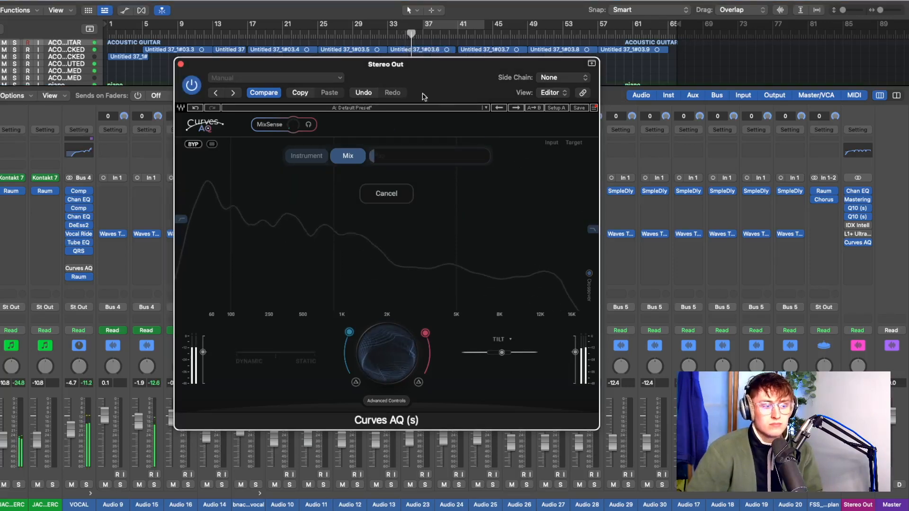
click(458, 34)
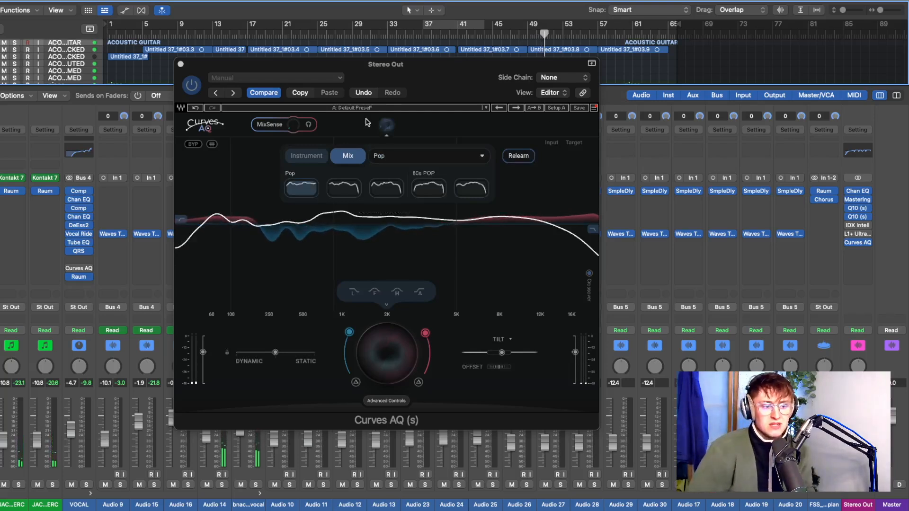
Step: Try the Country Pop target genre in Curves AQ and return the target to Pop
click(455, 160)
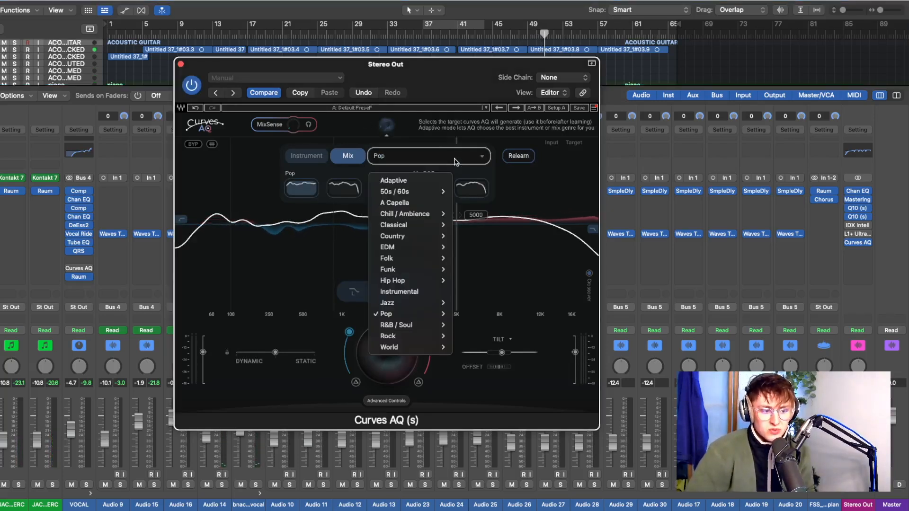
mouse_move(427, 229)
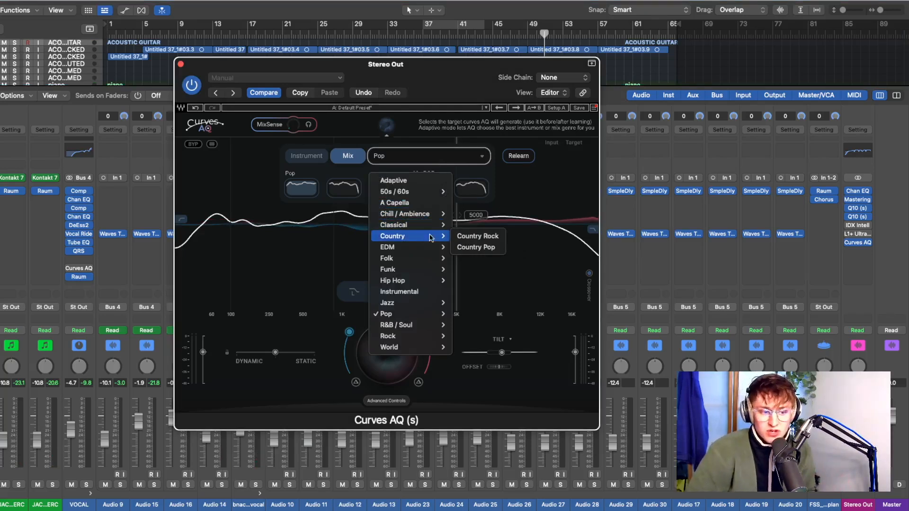
click(476, 248)
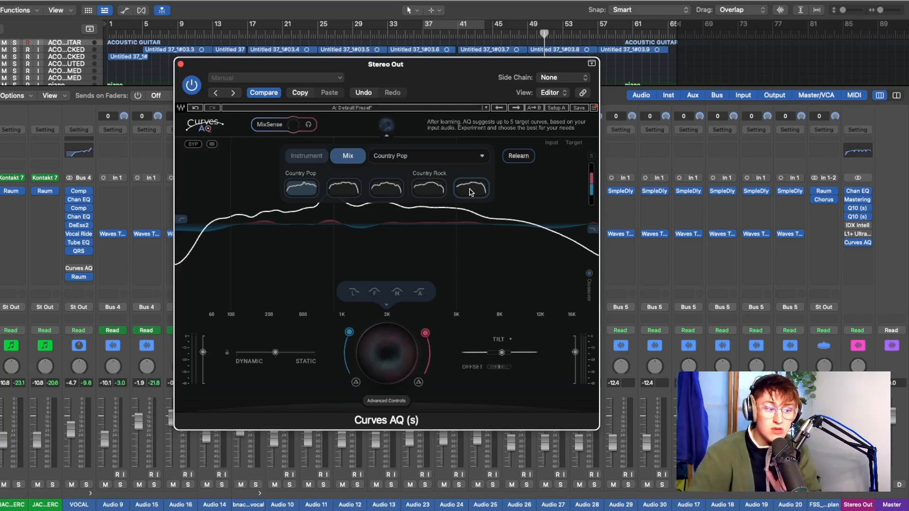
click(403, 156)
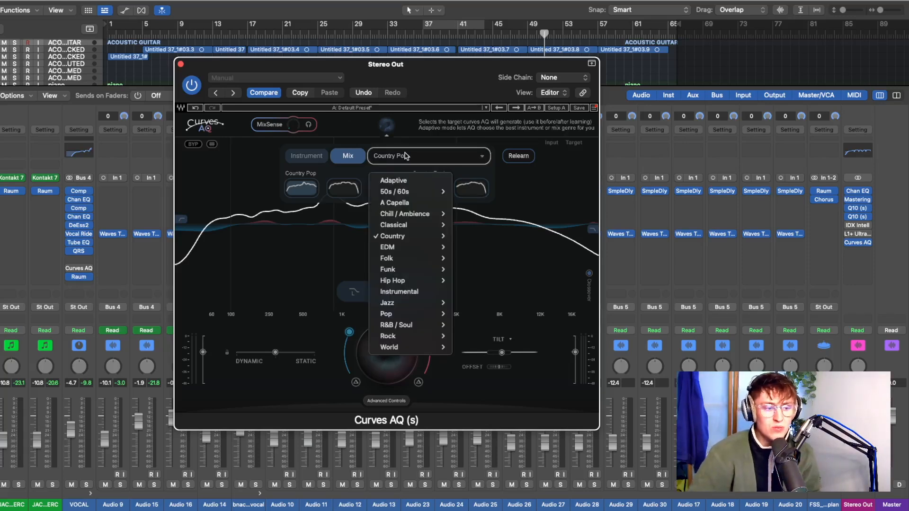
mouse_move(412, 314)
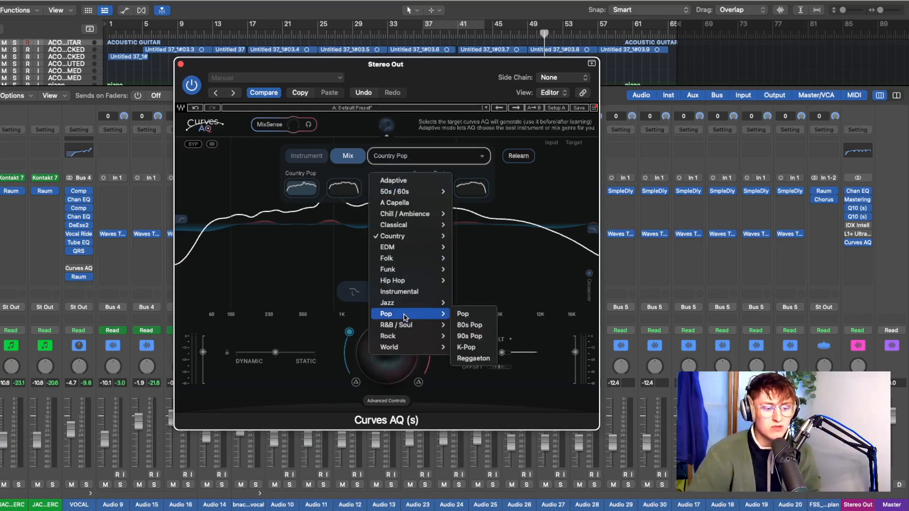
click(474, 314)
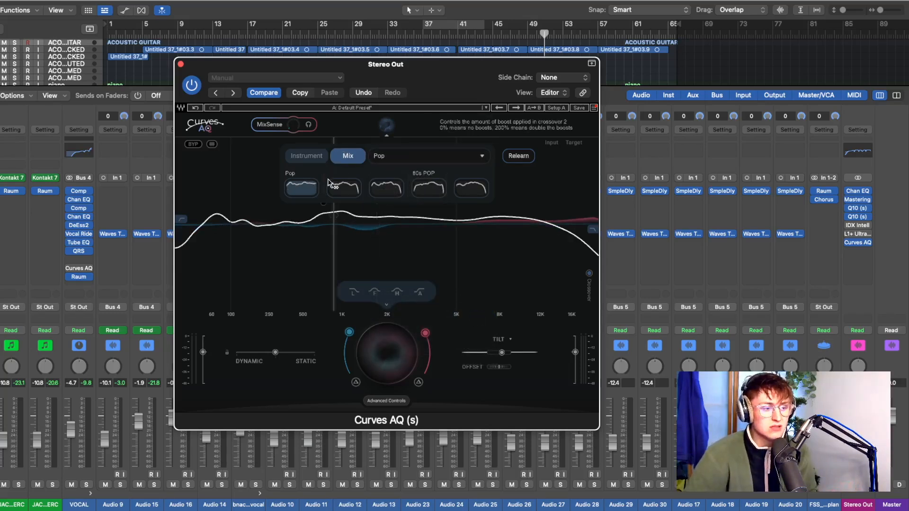
Step: Play the song from about bar 26 and compare the mix with Curves AQ bypassed and enabled
click(335, 37)
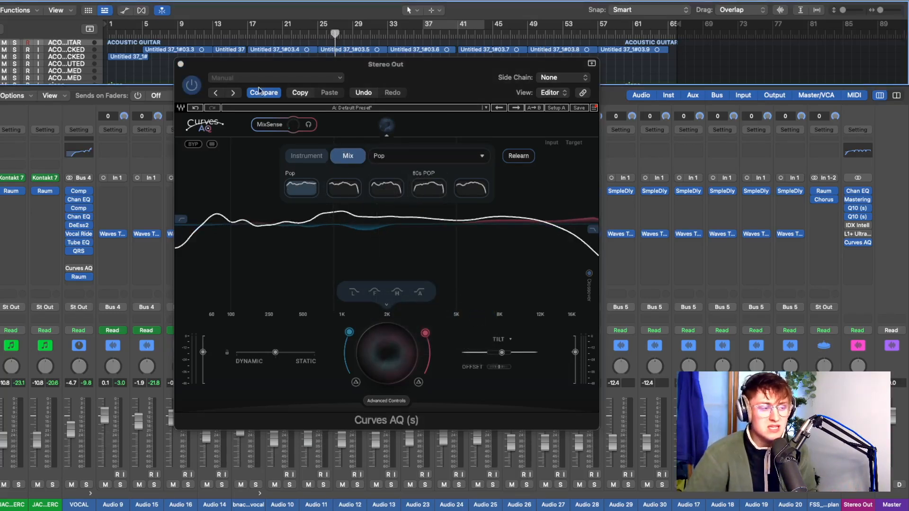
click(192, 86)
key(space)
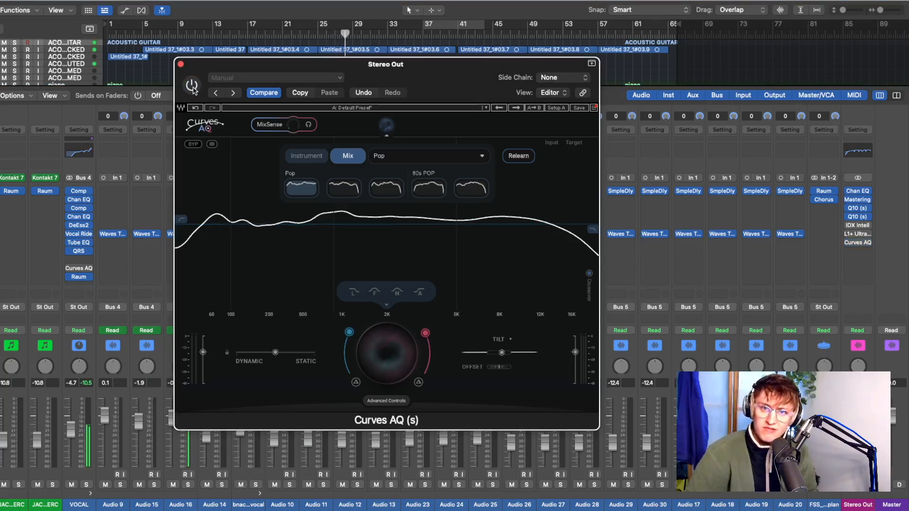
click(192, 87)
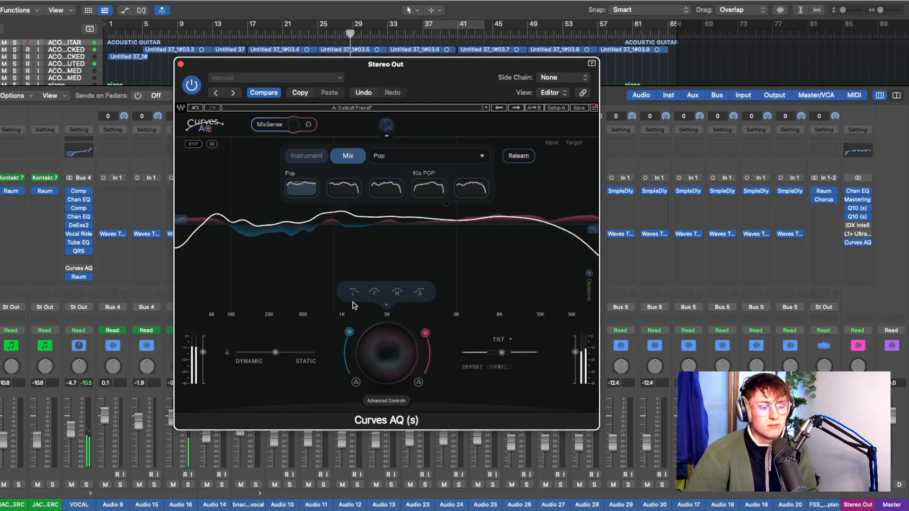
Step: Set the overall intensity to about 51 and audition the suggested target curves during playback, returning to the first Pop curve
drag(394, 351, 411, 282)
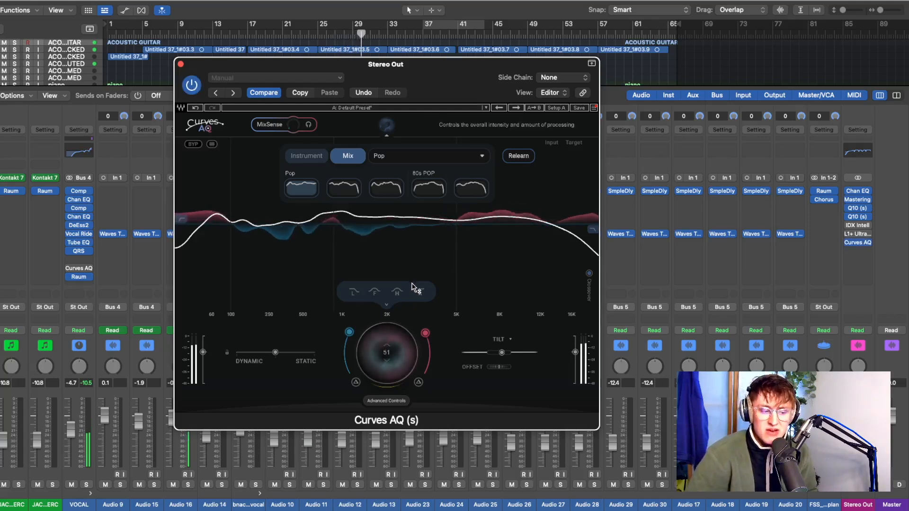
click(352, 190)
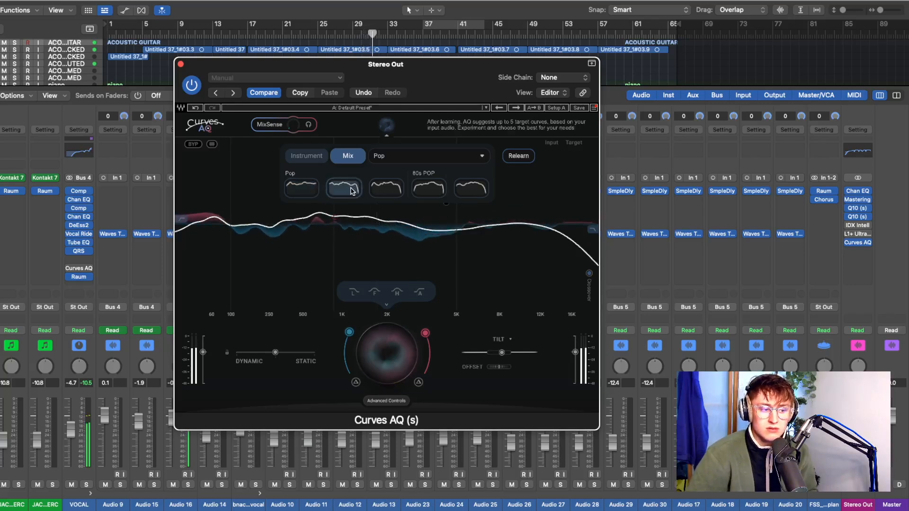
click(383, 190)
click(422, 191)
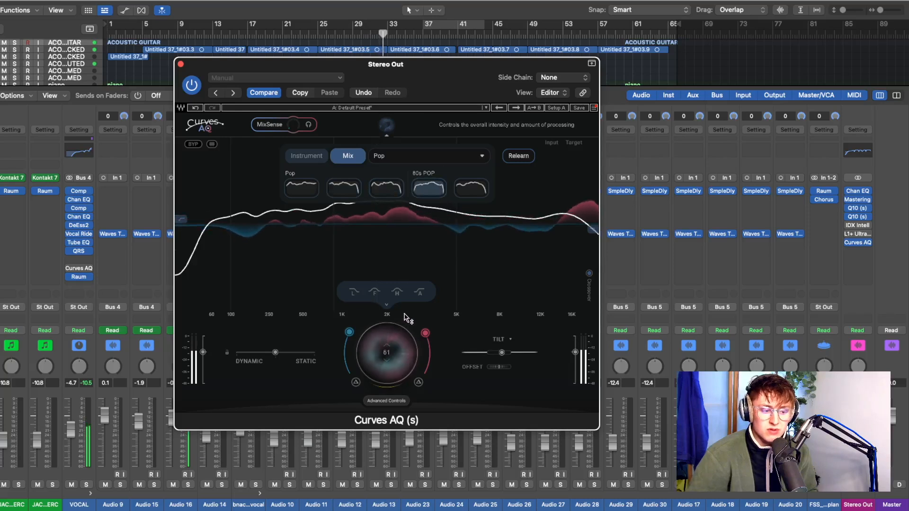
click(471, 191)
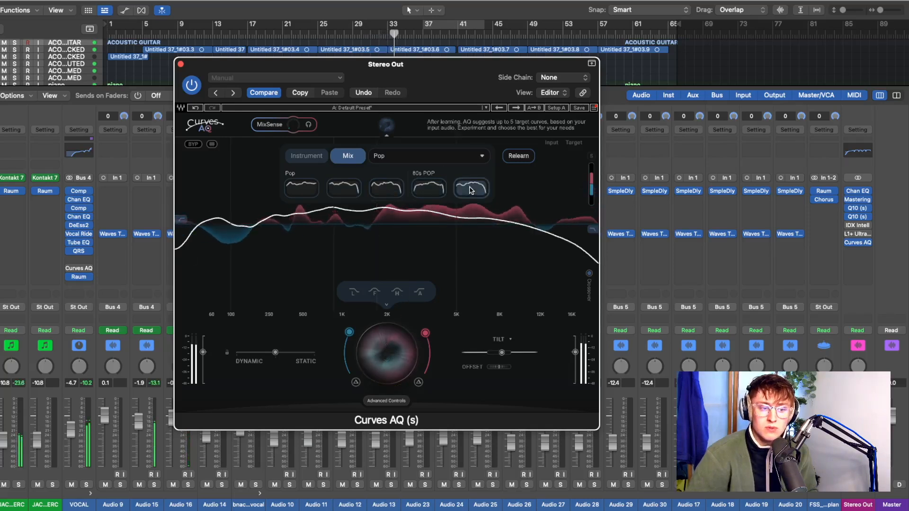
click(302, 189)
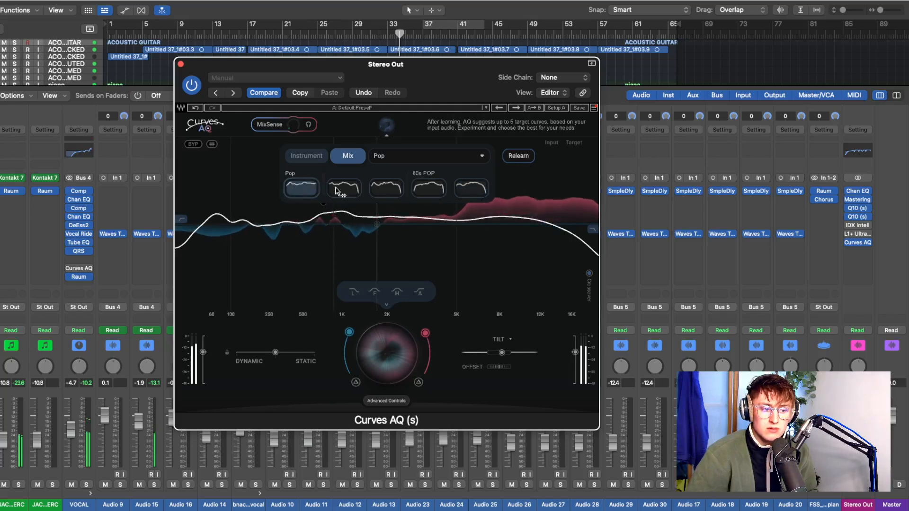
Step: Try the fifth suggested Pop curve and switch the Curves AQ target genre to Country Pop
click(478, 188)
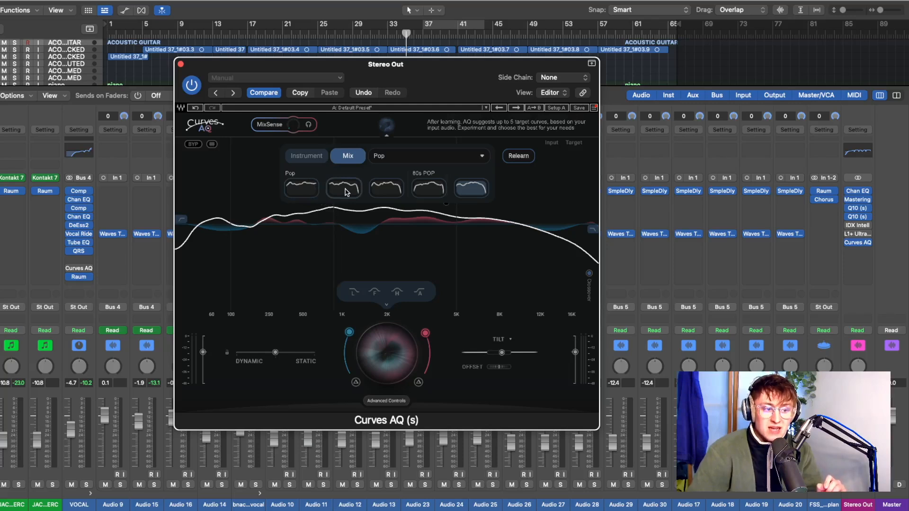
click(433, 158)
mouse_move(423, 236)
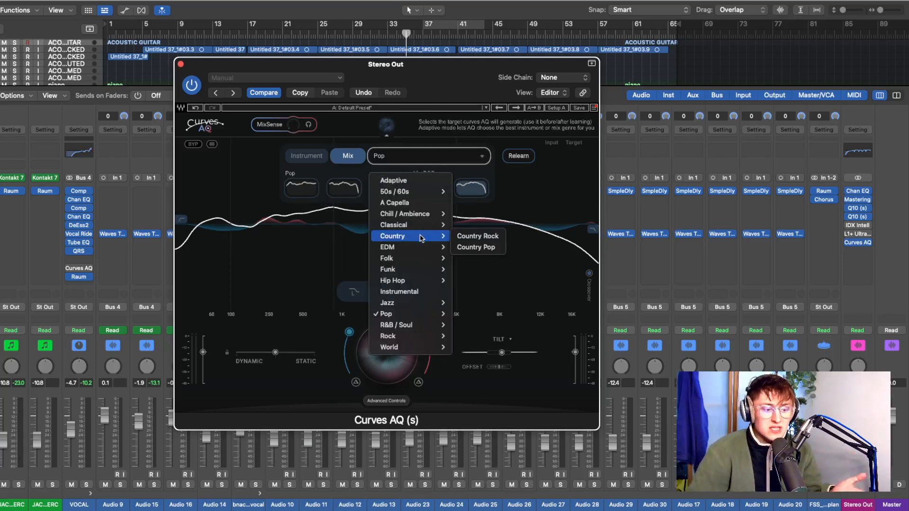
click(466, 248)
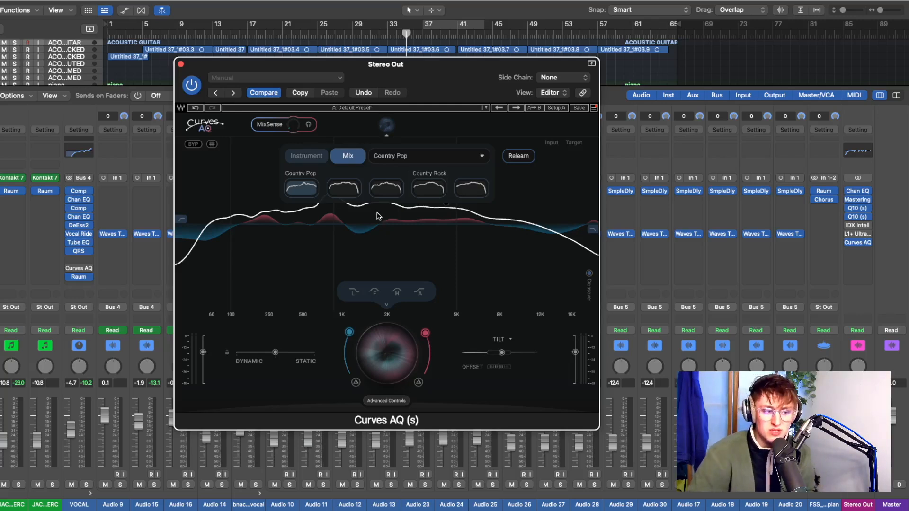
Step: Audition the suggested Country Pop and Country Rock target curves during playback, returning to the second Country Pop curve
click(349, 190)
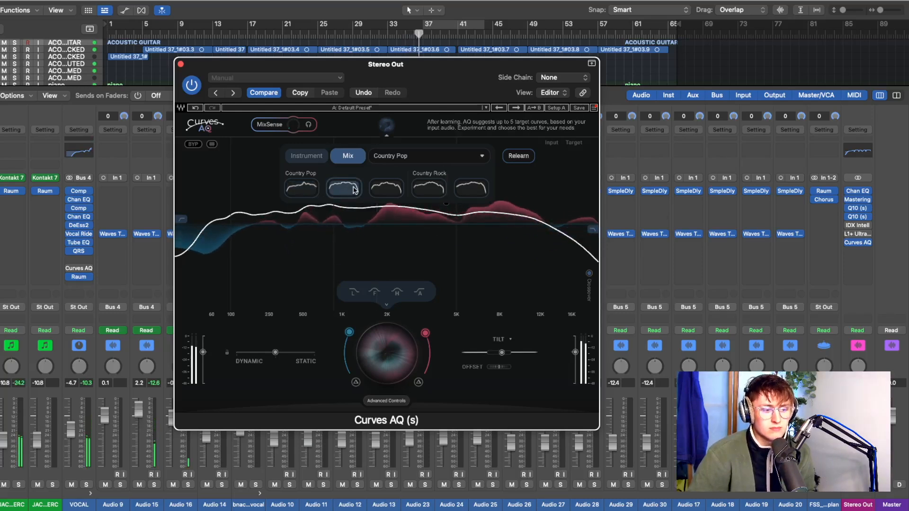
click(385, 190)
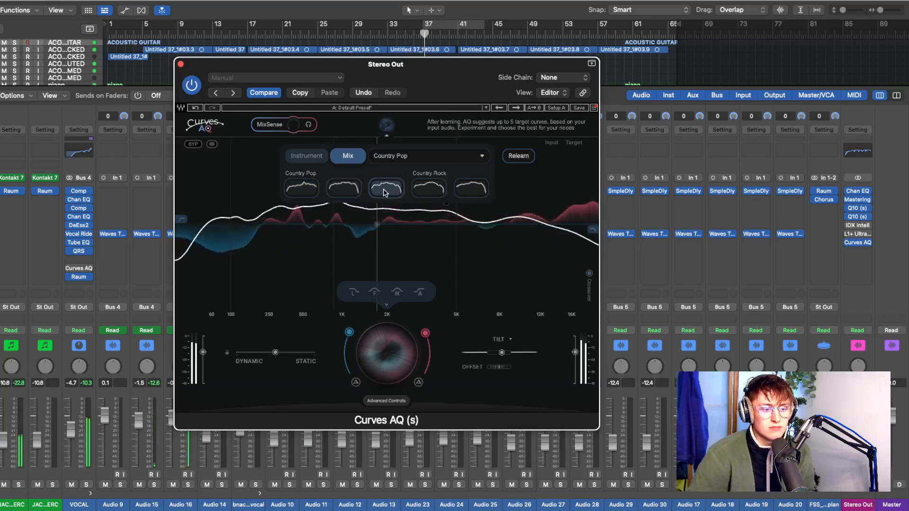
click(434, 191)
click(484, 190)
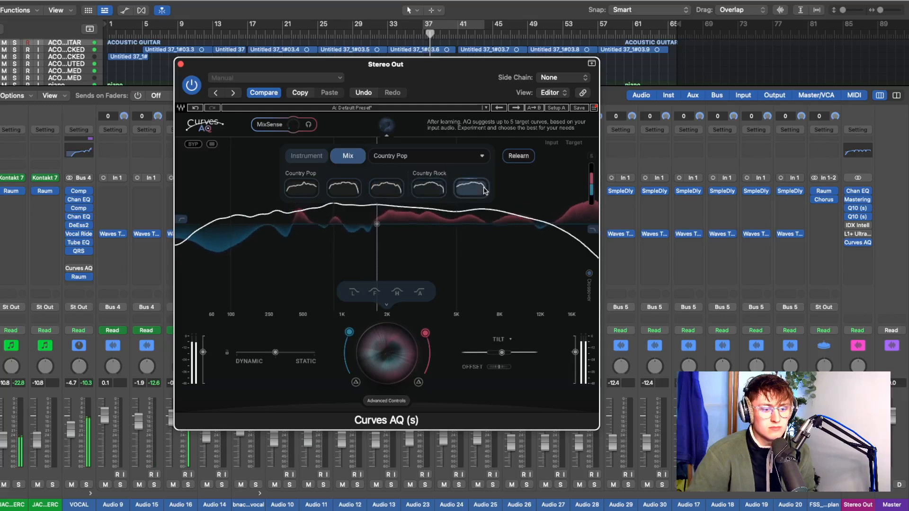
click(378, 190)
click(354, 191)
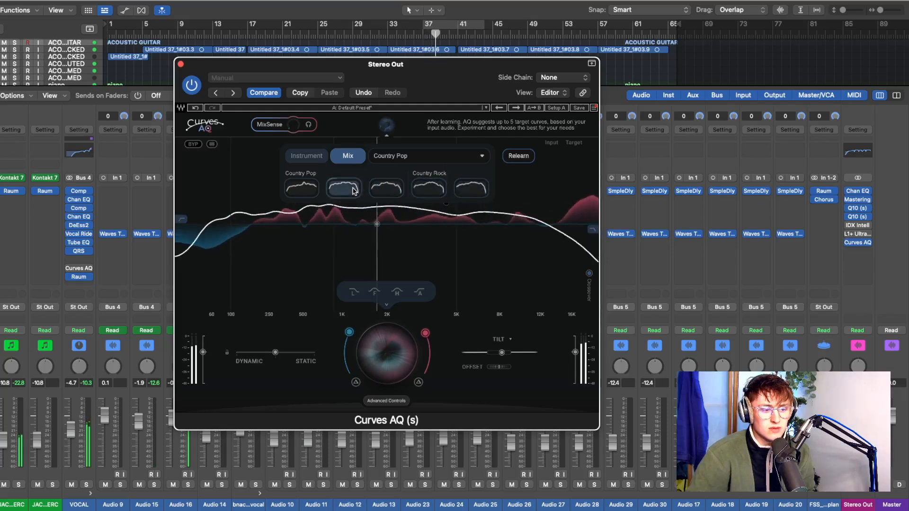
Step: Raise the overall intensity to about 82 and compare the first Country Pop curve with both Country Rock curves
drag(390, 346, 397, 289)
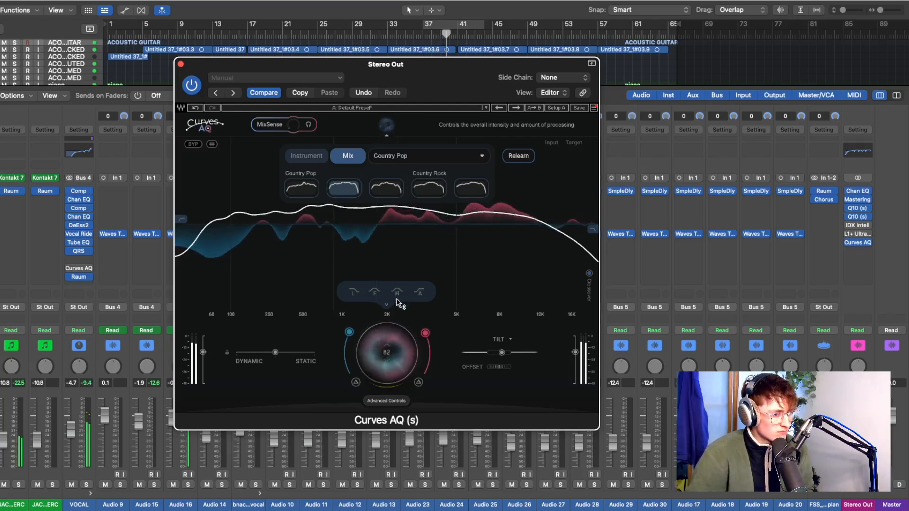
click(296, 186)
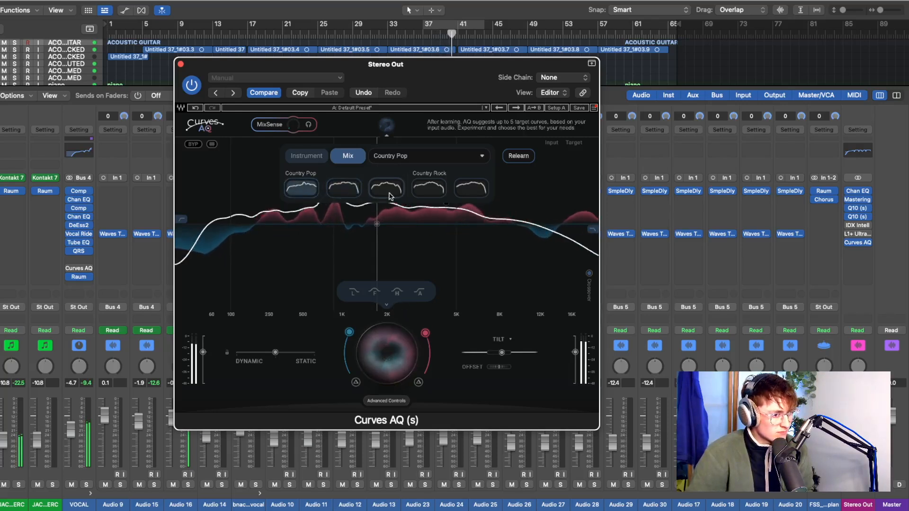
click(427, 188)
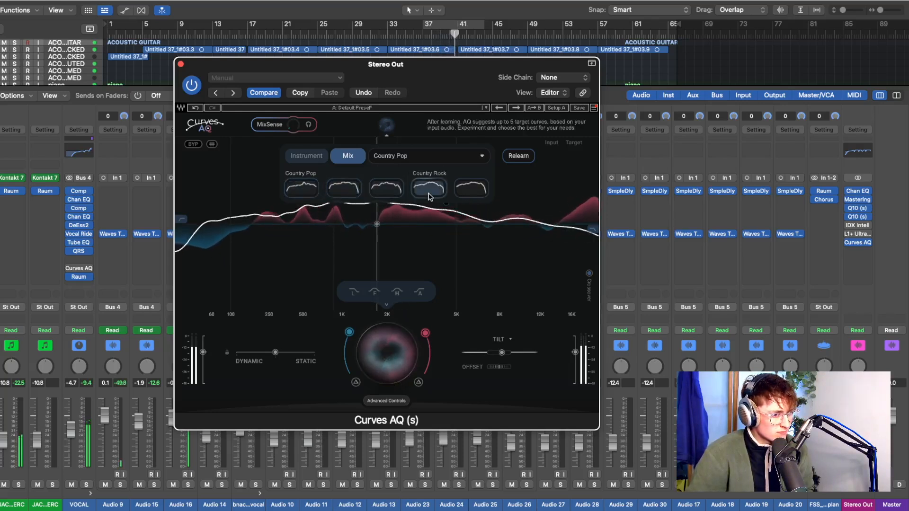
click(463, 192)
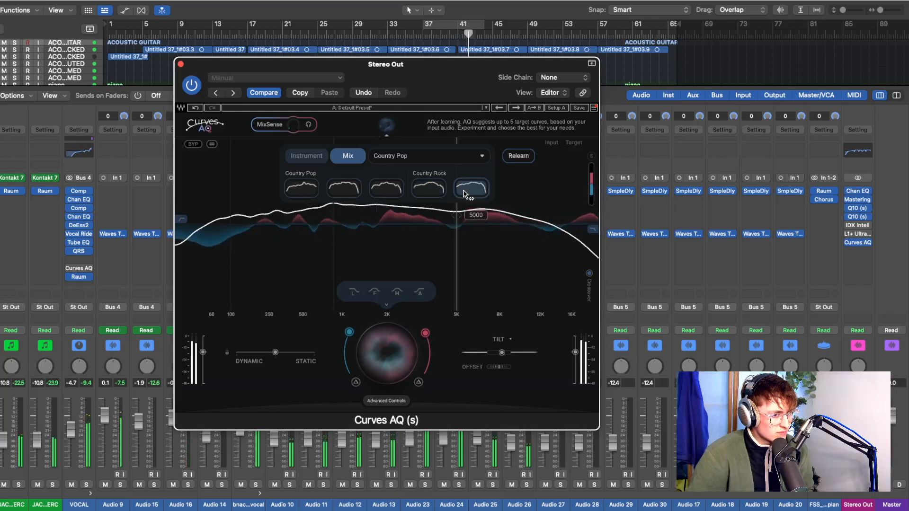
Step: Switch the Curves AQ target genre back to Pop during playback
click(479, 157)
mouse_move(402, 251)
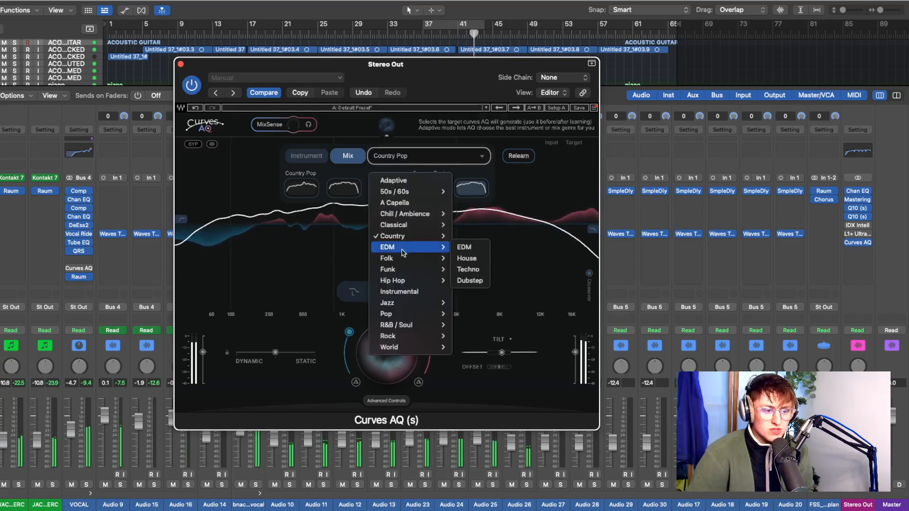
mouse_move(407, 314)
click(472, 314)
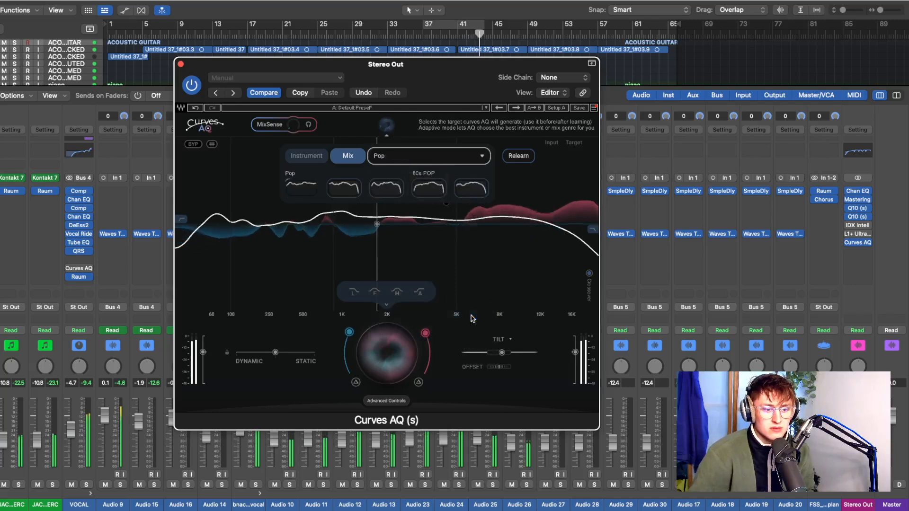
Step: Select the fifth suggested curve and shift its target with the Offset control, first up to about 4 and then down
click(482, 191)
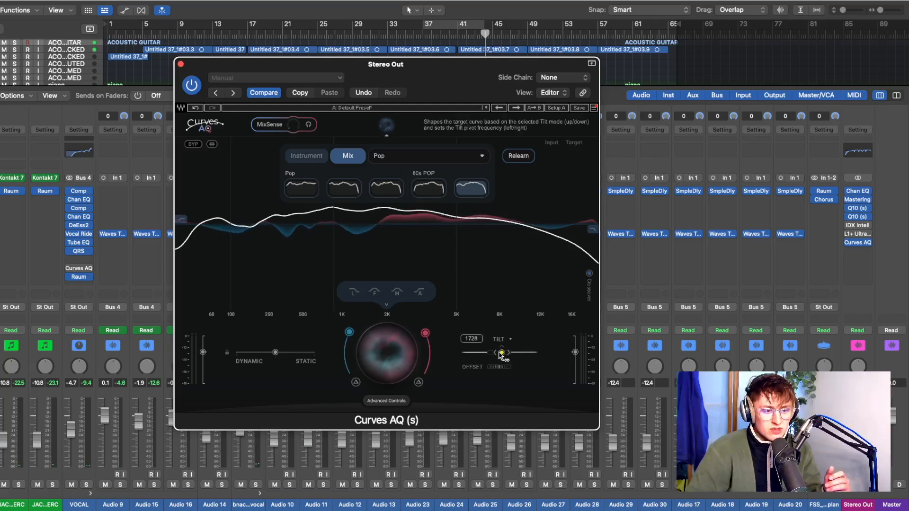
drag(498, 369, 506, 373)
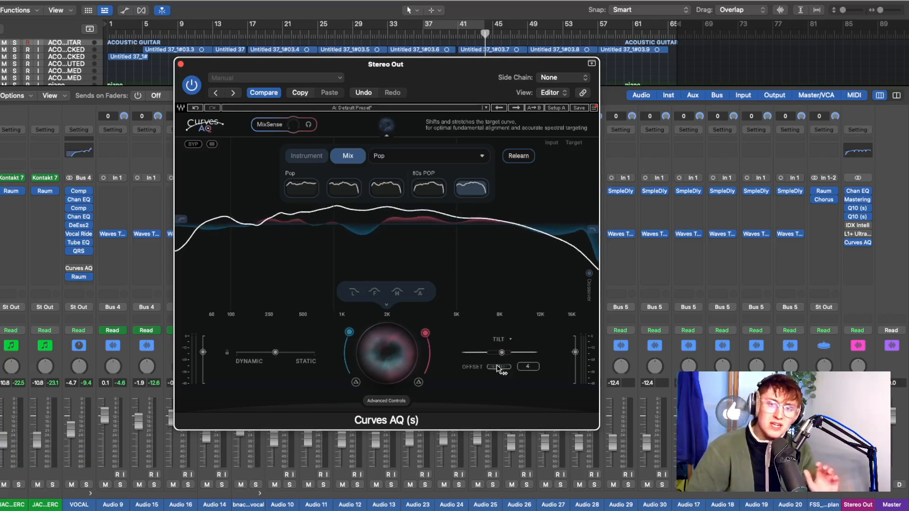
drag(500, 370, 479, 374)
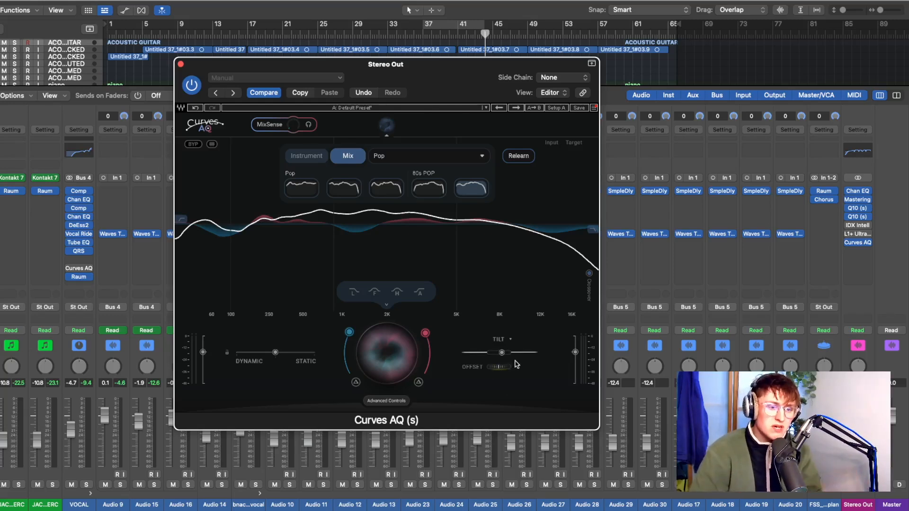
Step: Move the playhead back to an earlier part of the song and set the target genre to Acoustic from the Folk group
click(371, 37)
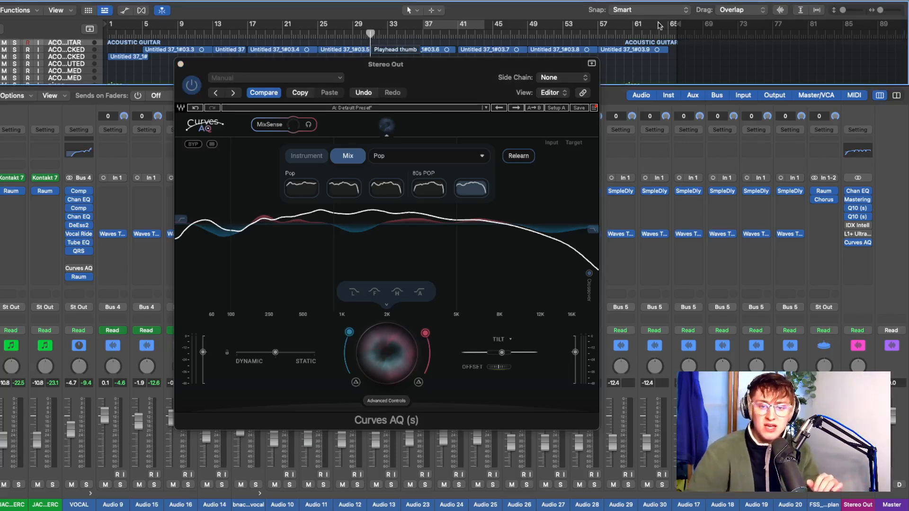
mouse_move(862, 201)
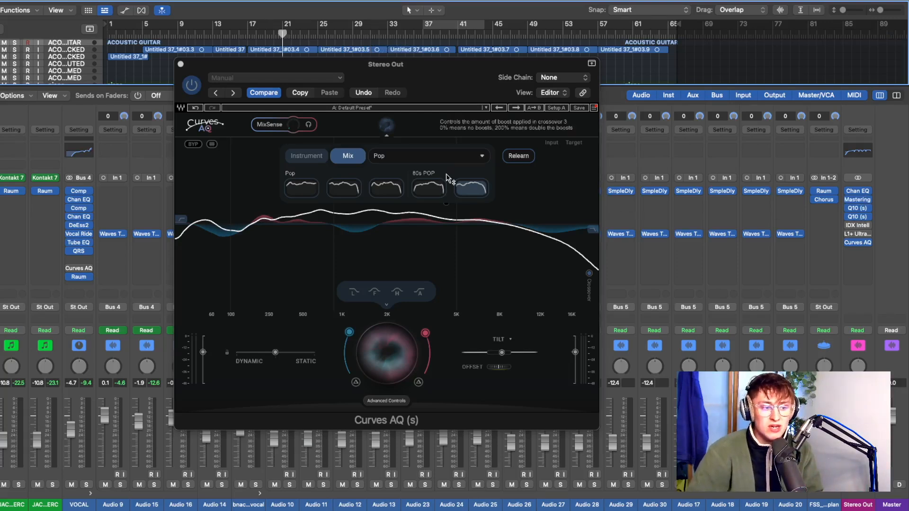
click(455, 157)
mouse_move(432, 259)
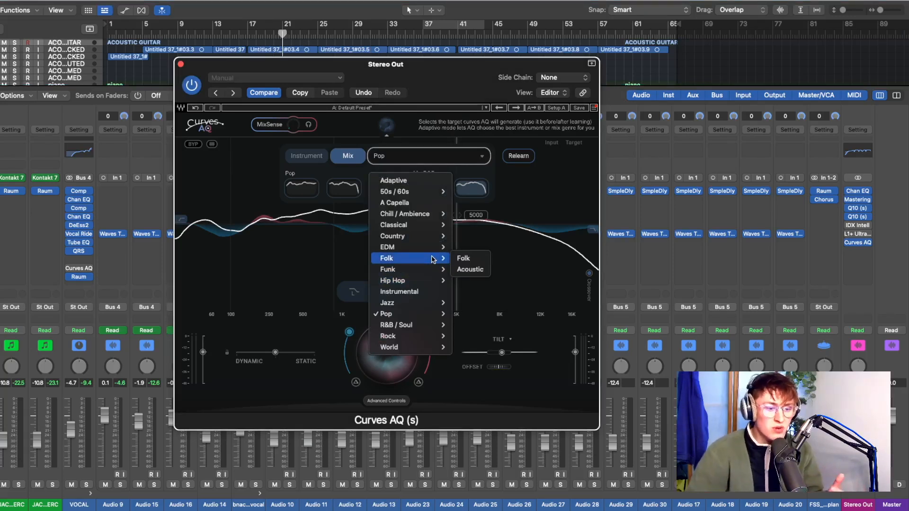
click(469, 272)
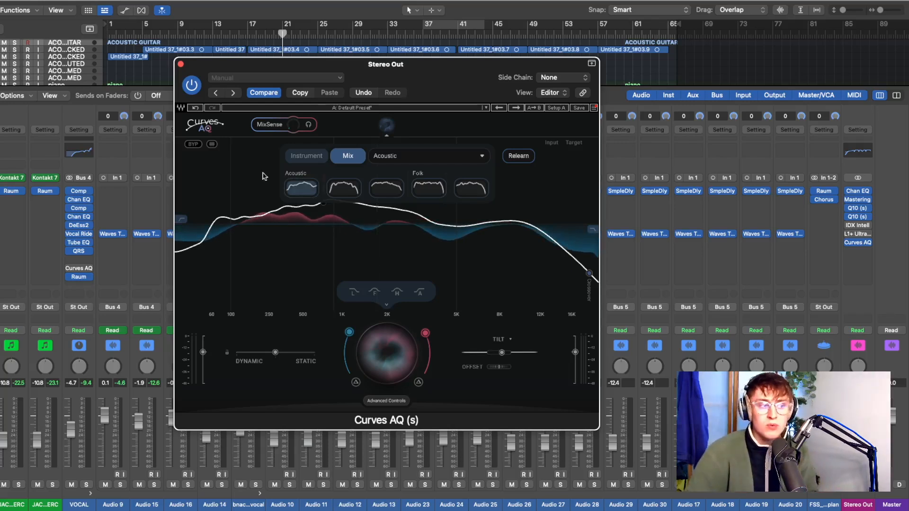
Step: Play from about bar 17 and then about bar 42 while auditioning the suggested curves, selecting the third Acoustic curve
click(252, 37)
key(space)
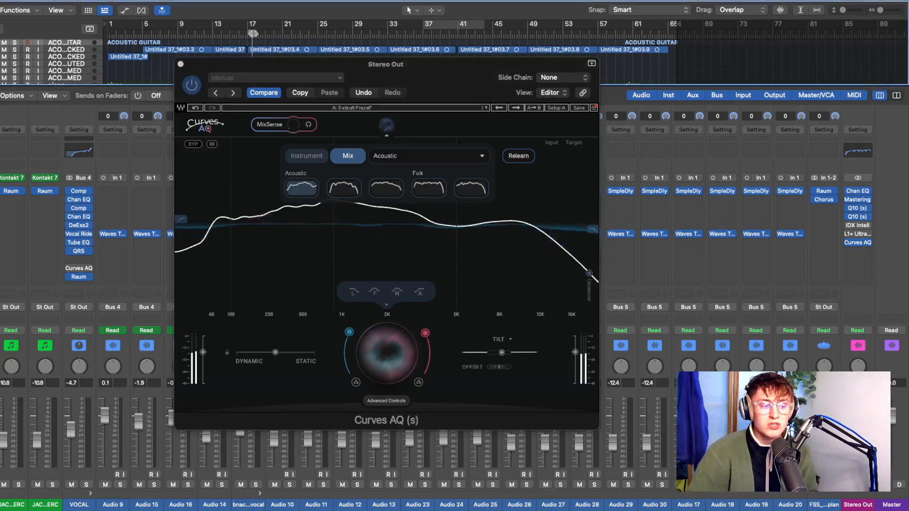
click(348, 190)
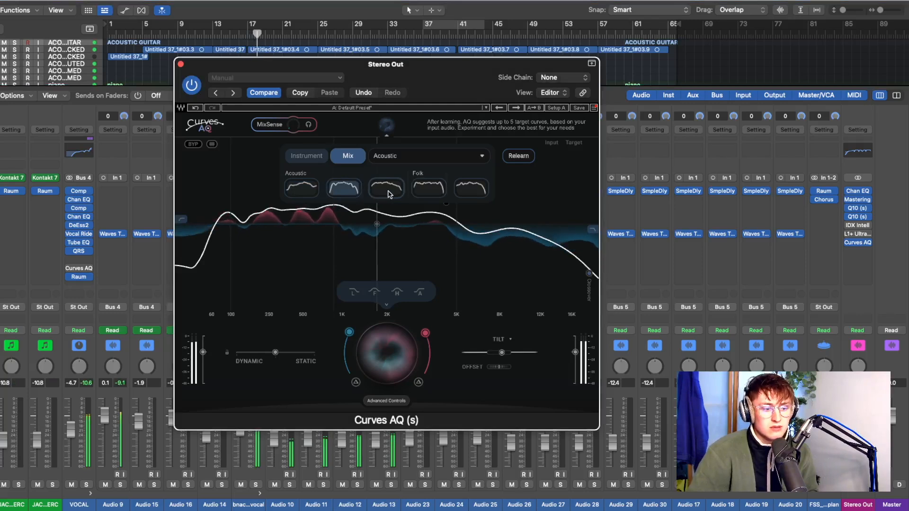
click(472, 36)
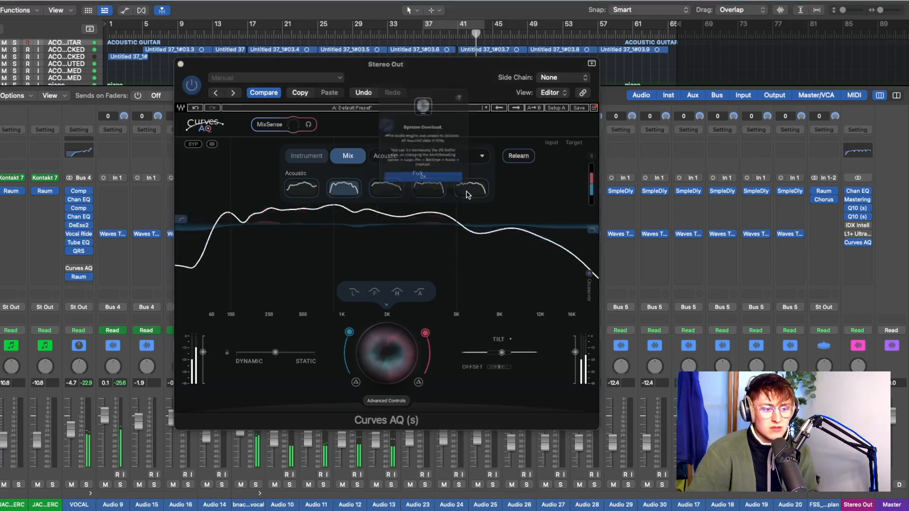
click(428, 194)
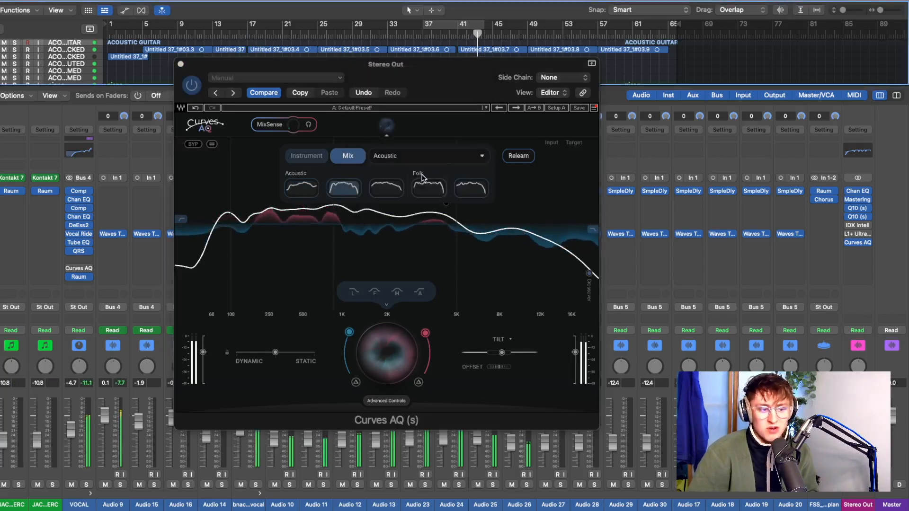
click(430, 189)
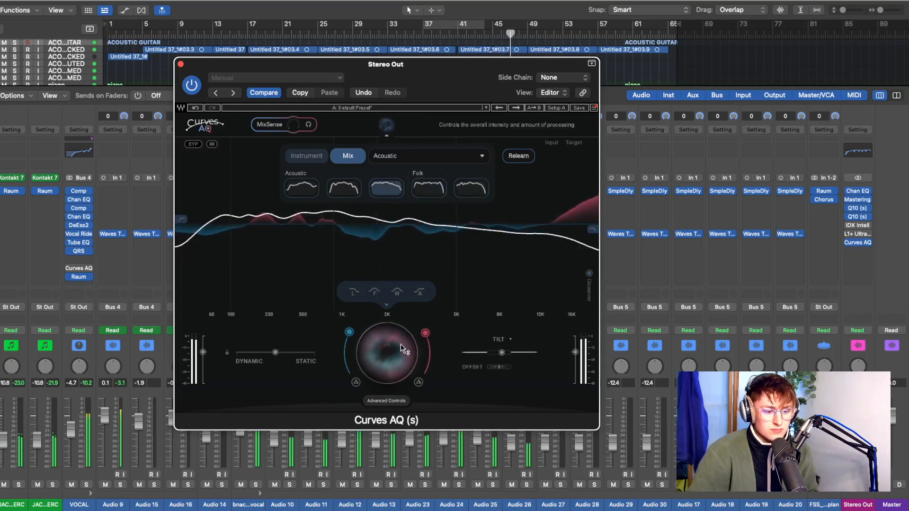
Step: Resume playback and lower the mix control for frequency boosts to about 34
mouse_move(349, 348)
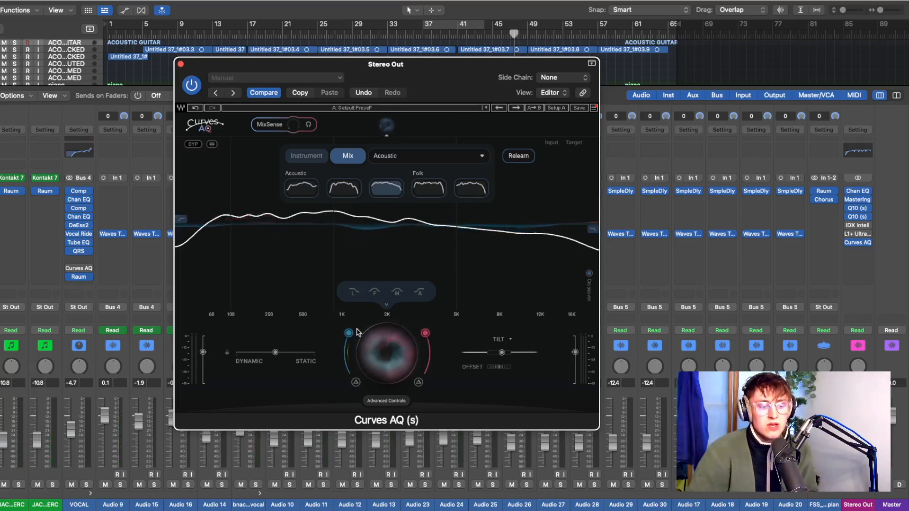
key(space)
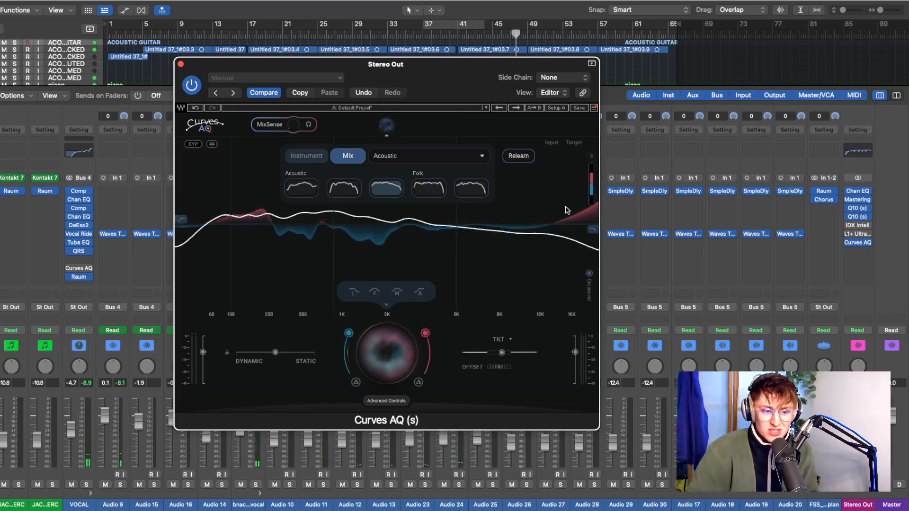
mouse_move(426, 334)
drag(428, 359, 430, 357)
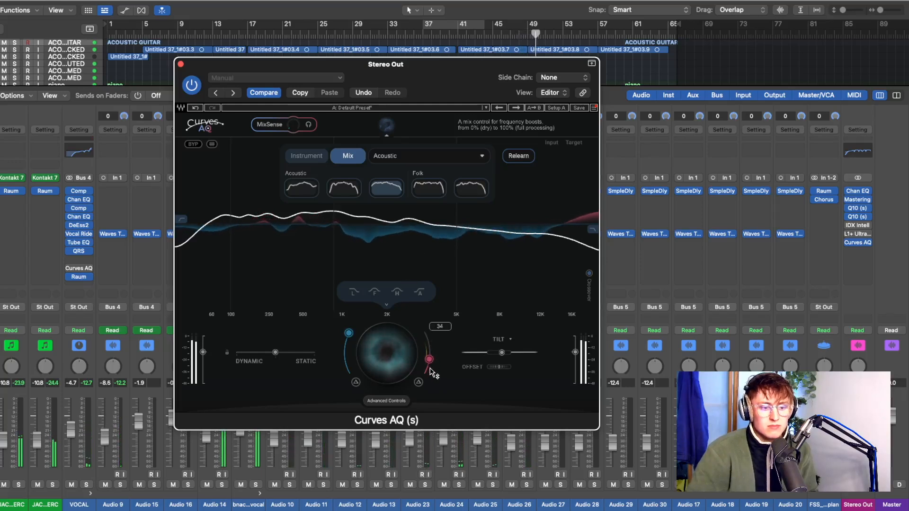
drag(433, 387, 431, 393)
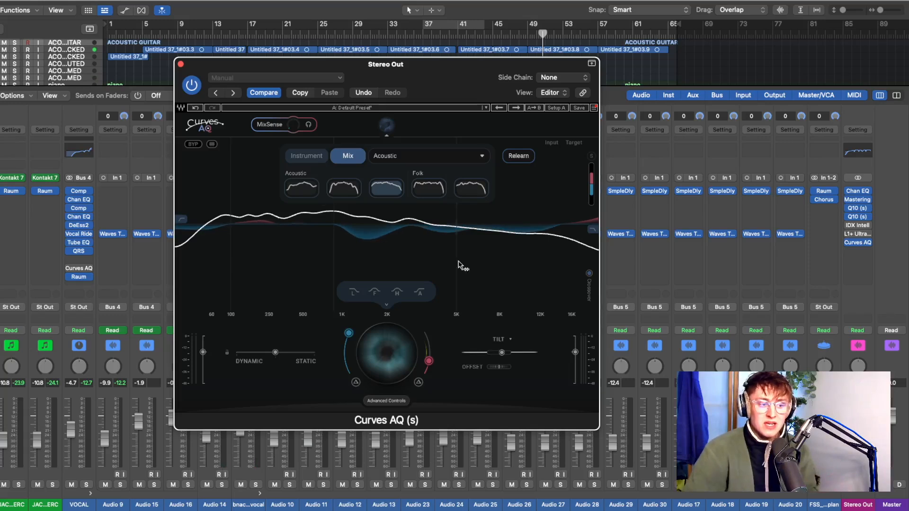
Step: Close the Stereo Out Curves AQ window, glance at the full track arrangement and return to the mixer
click(181, 64)
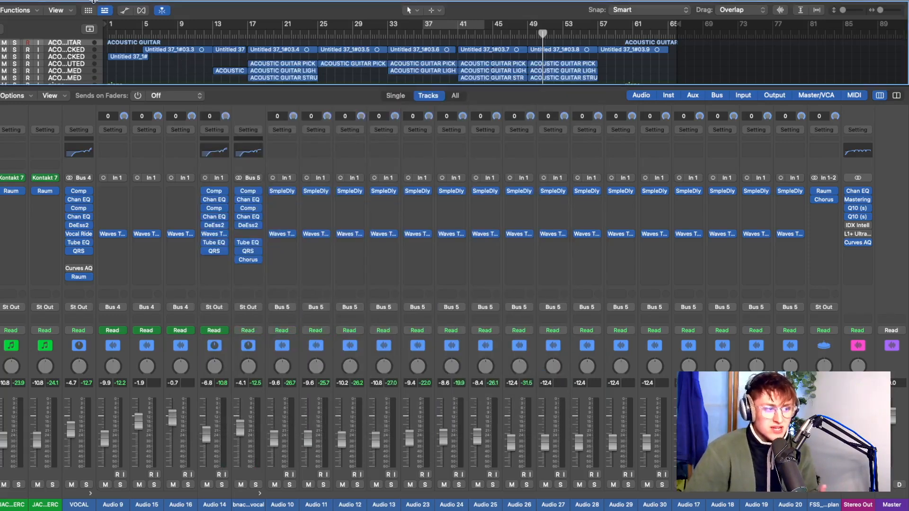
key(x)
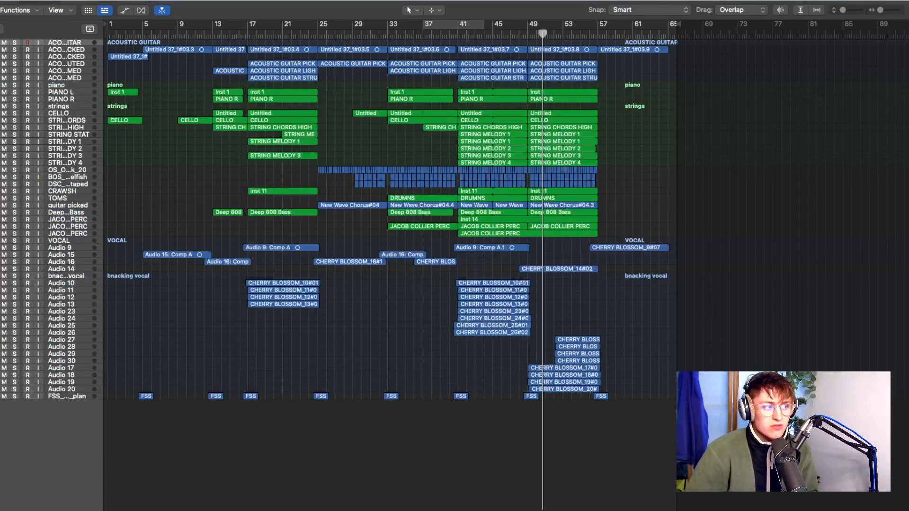
key(x)
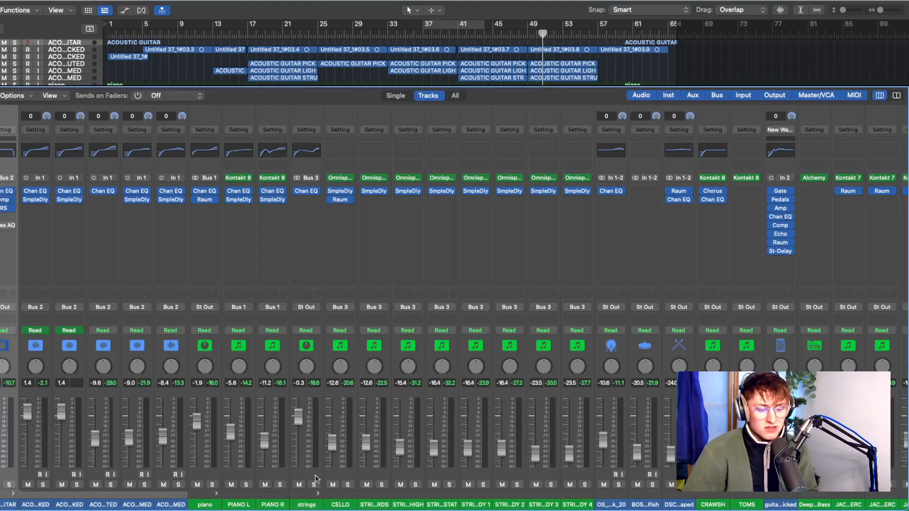
Step: Solo the VOCAL channel and switch on its bypassed Curves AQ insert
scroll(316, 479, right, 10)
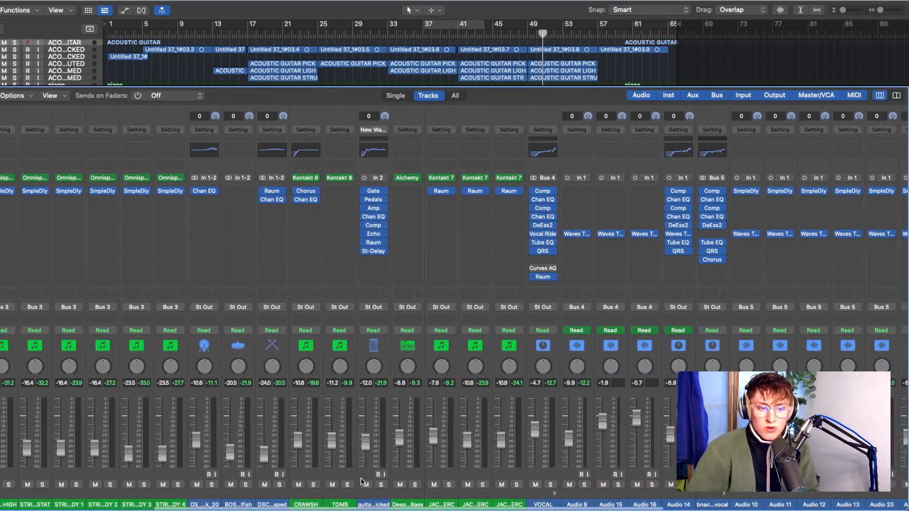
scroll(361, 481, right, 2)
click(497, 485)
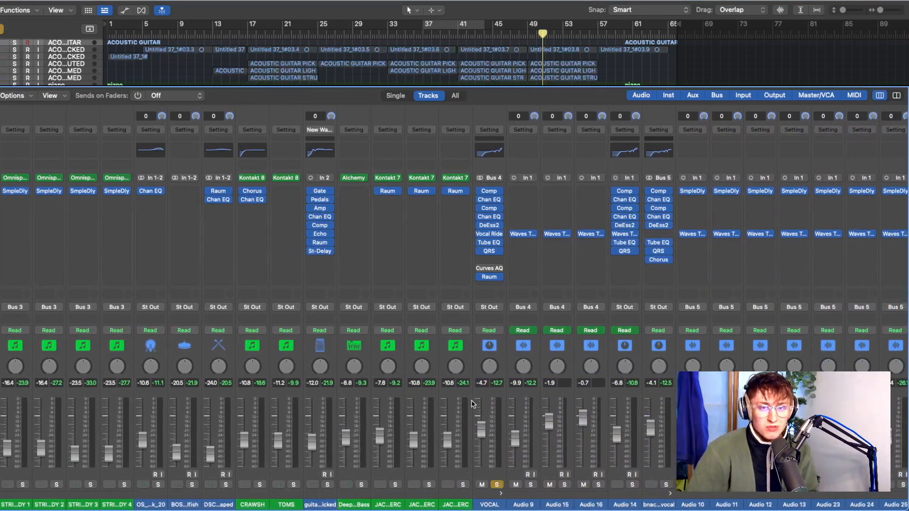
scroll(473, 403, right, 4)
click(383, 268)
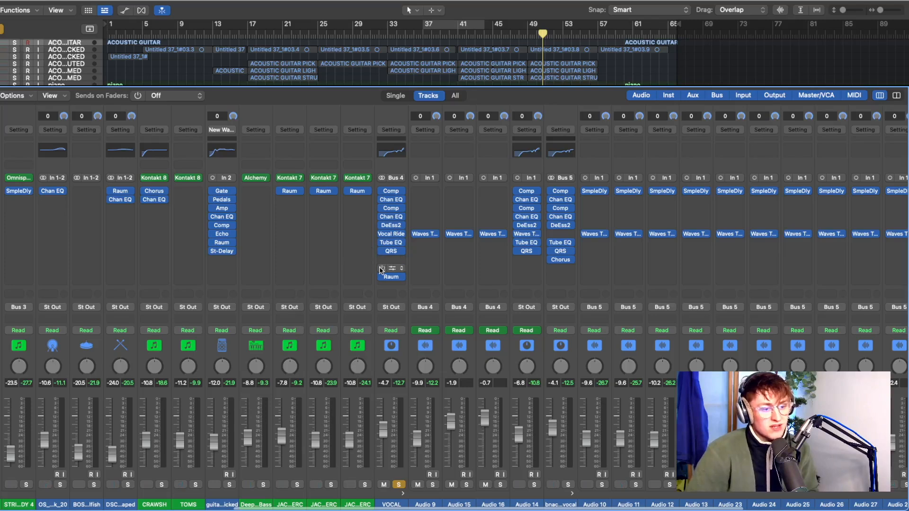
Step: Open the VOCAL channel's Curves AQ insert and set its instrument target to Male Vocal
click(393, 269)
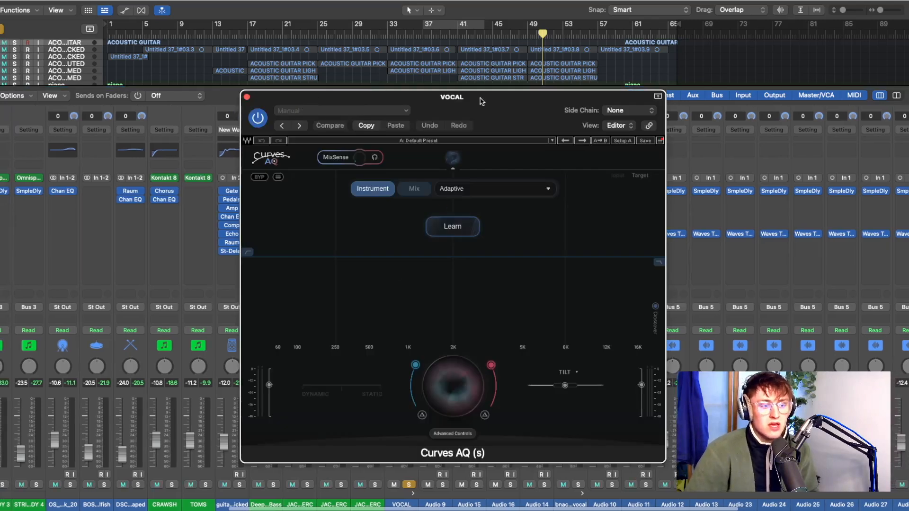
click(474, 189)
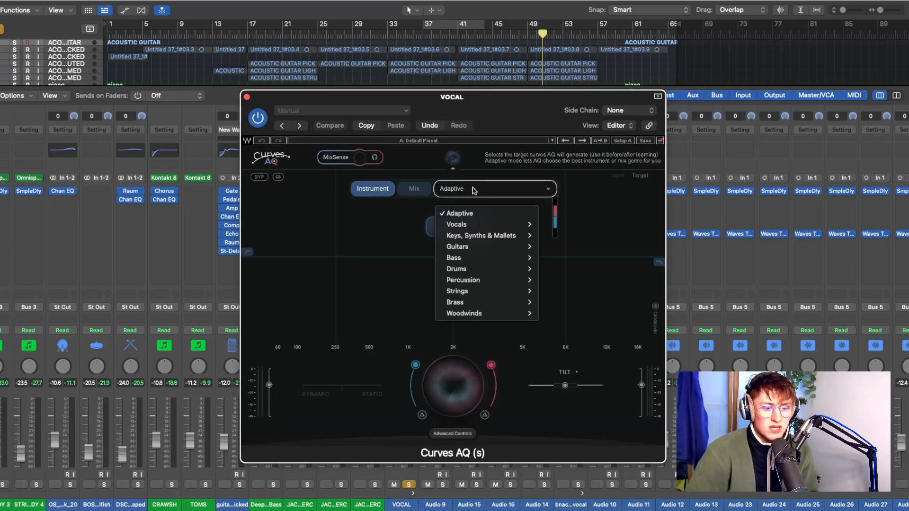
mouse_move(534, 225)
click(562, 226)
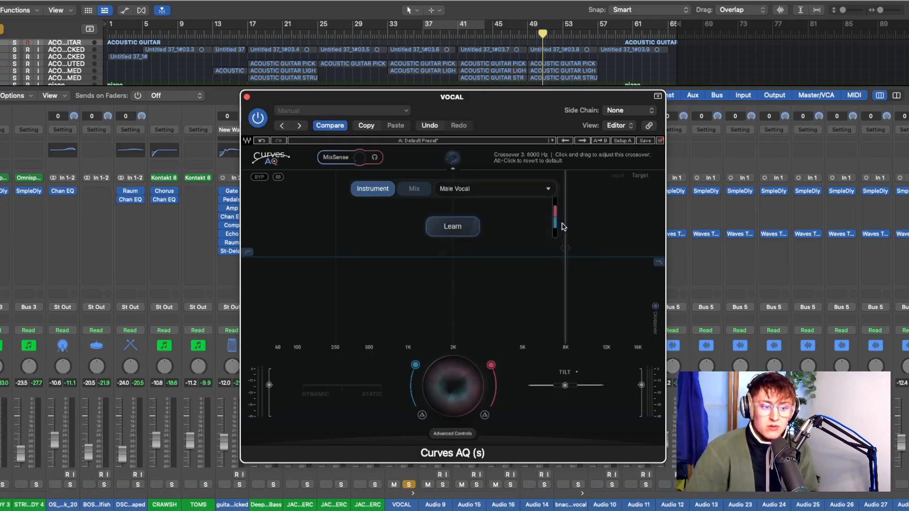
Step: Play the soloed vocal from about bar 41 and have Curves AQ learn it
click(459, 33)
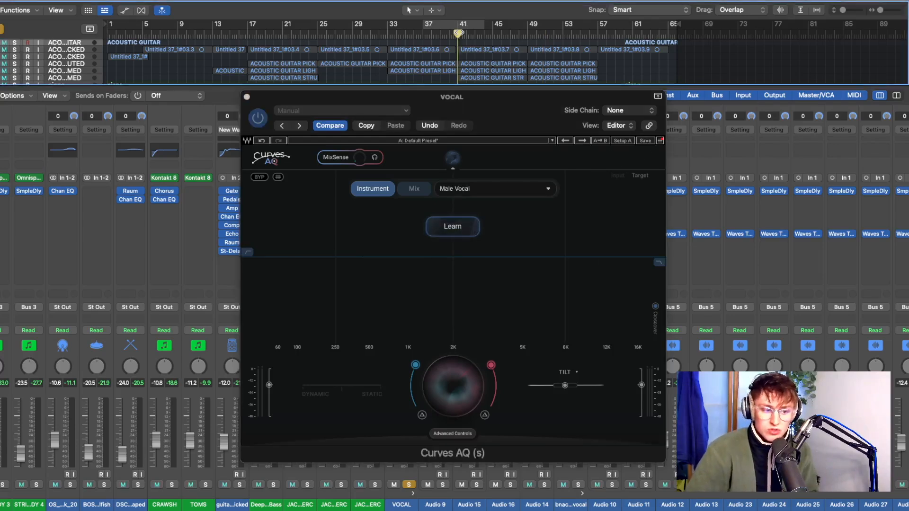
drag(506, 105, 378, 60)
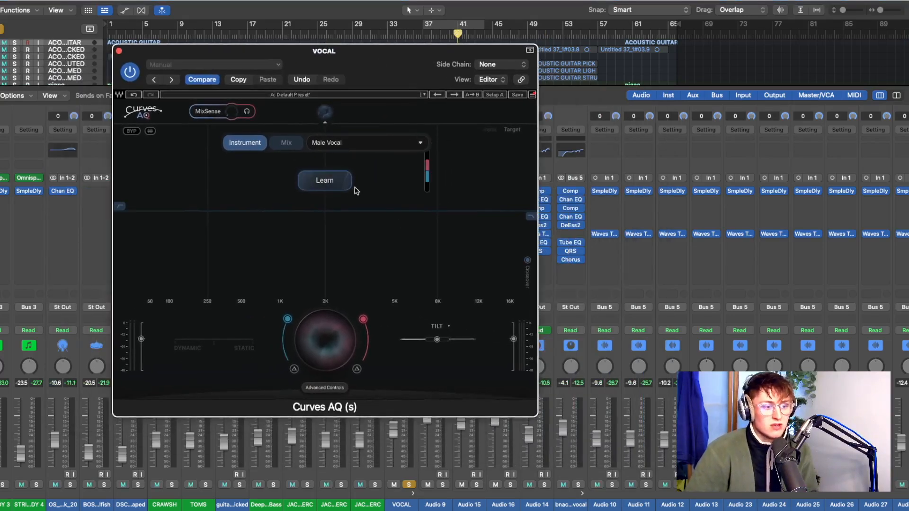
key(space)
click(326, 181)
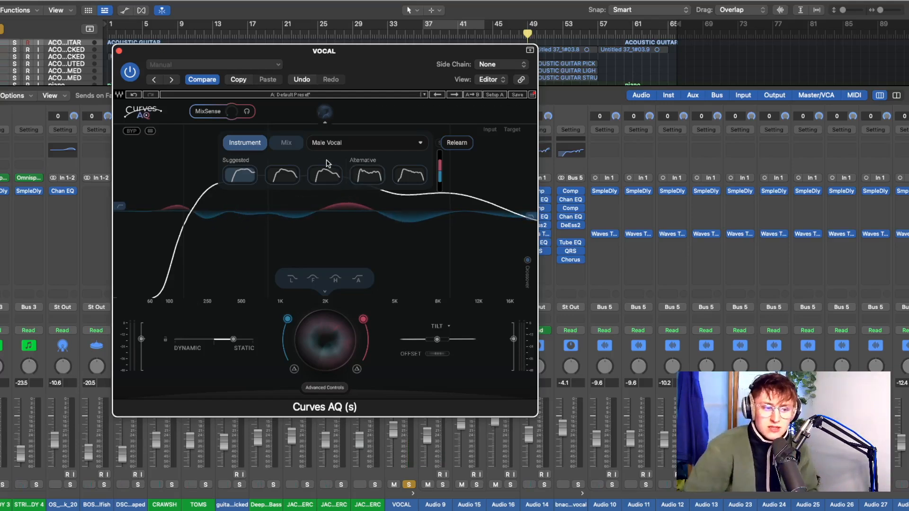
Step: Replay from about bar 41 and audition the learned target curves, selecting the second Alternative curve
drag(367, 63, 493, 7)
click(458, 36)
key(space)
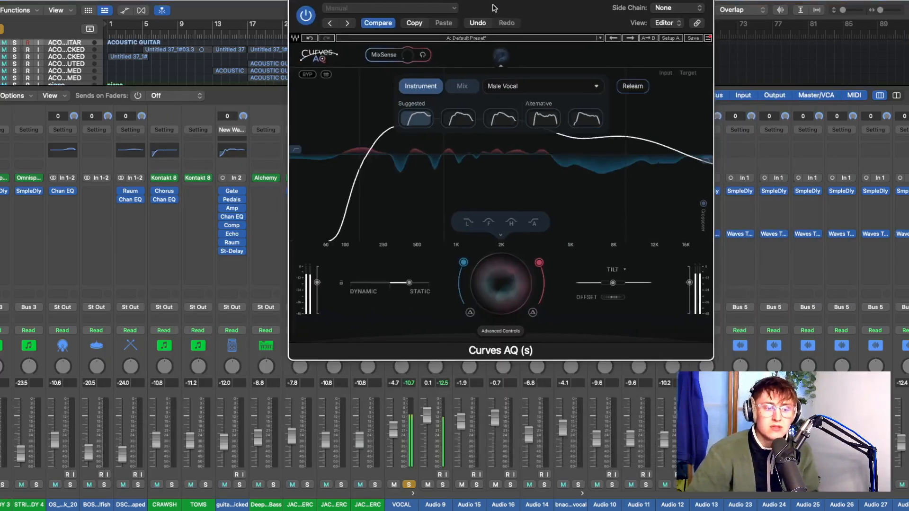
click(458, 120)
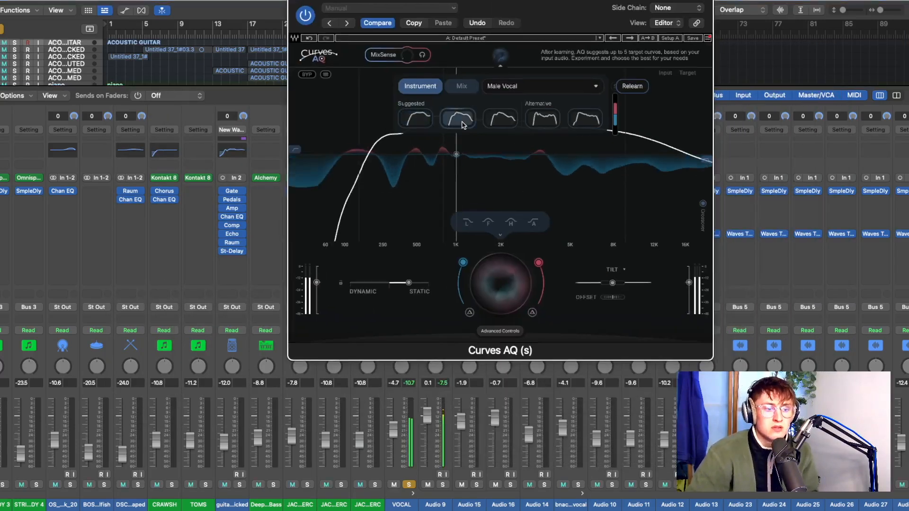
click(503, 122)
click(592, 121)
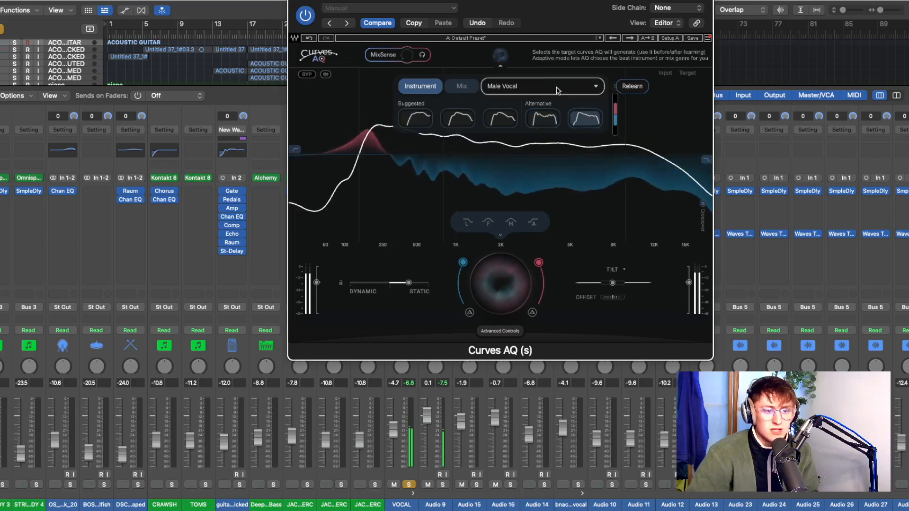
Step: Look through the available Vocals target types, keeping Male Vocal as the target
click(488, 87)
mouse_move(560, 130)
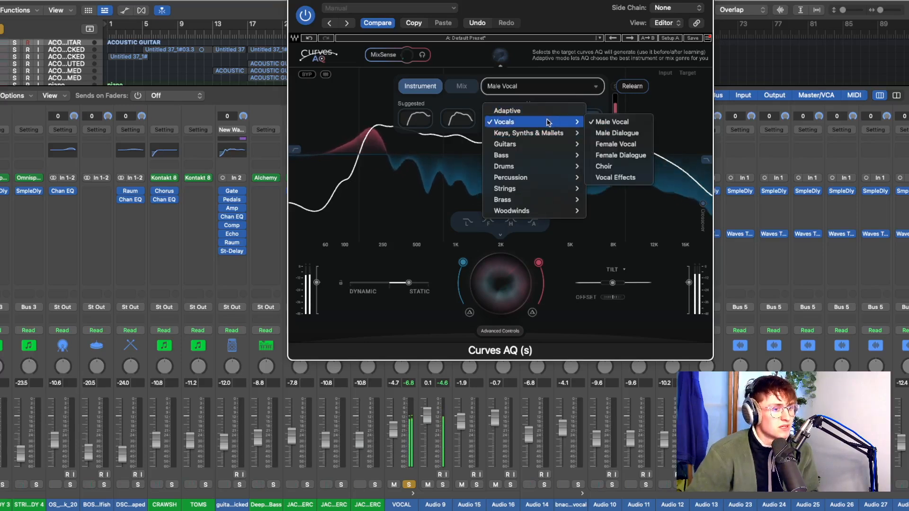
click(356, 120)
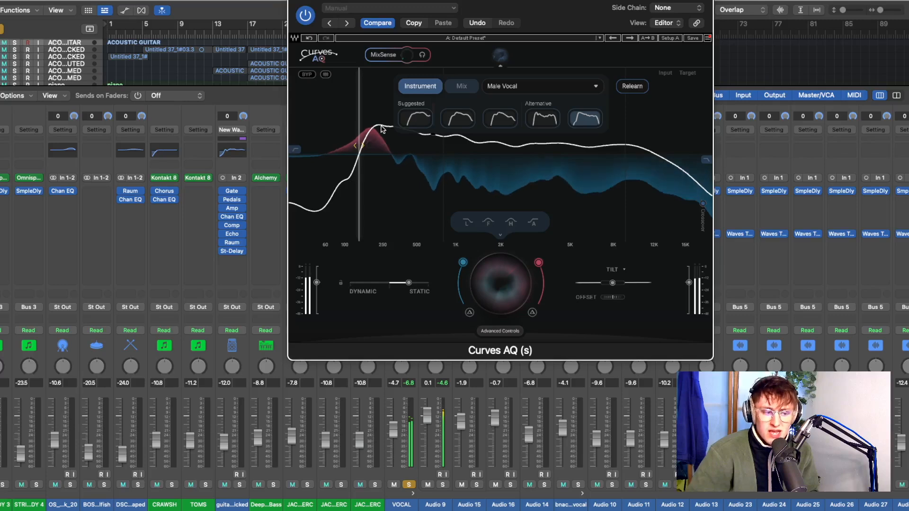
Step: Move the processing toward Dynamic to the slider's midpoint, slightly reduce the cut amount and lower the boost amount to about halfway
drag(408, 283, 385, 284)
drag(463, 263, 462, 282)
drag(456, 324, 459, 299)
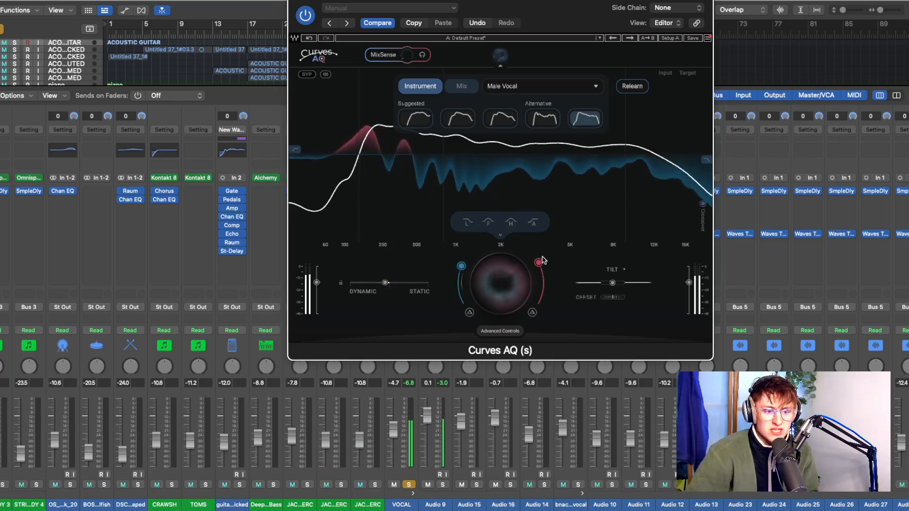
drag(539, 264, 448, 469)
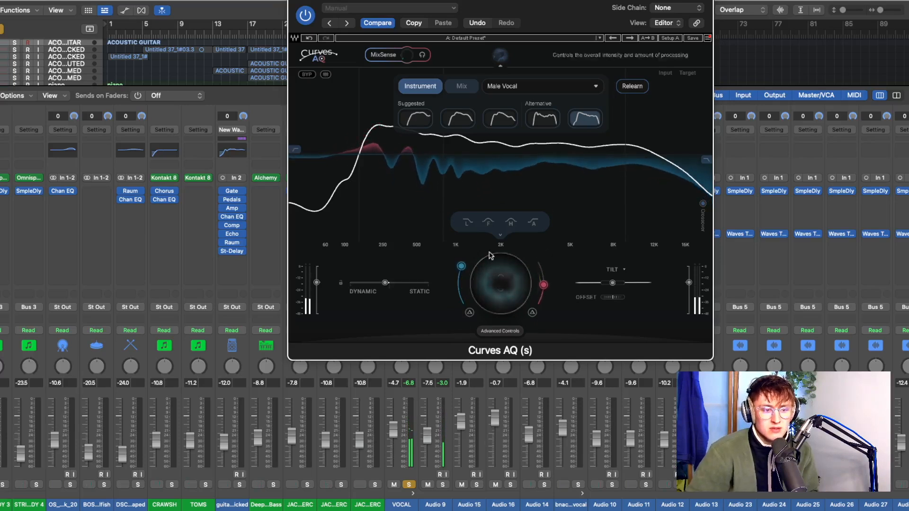
Step: Play the vocal from about bar 35 and select the second Suggested target curve
drag(476, 4, 512, 115)
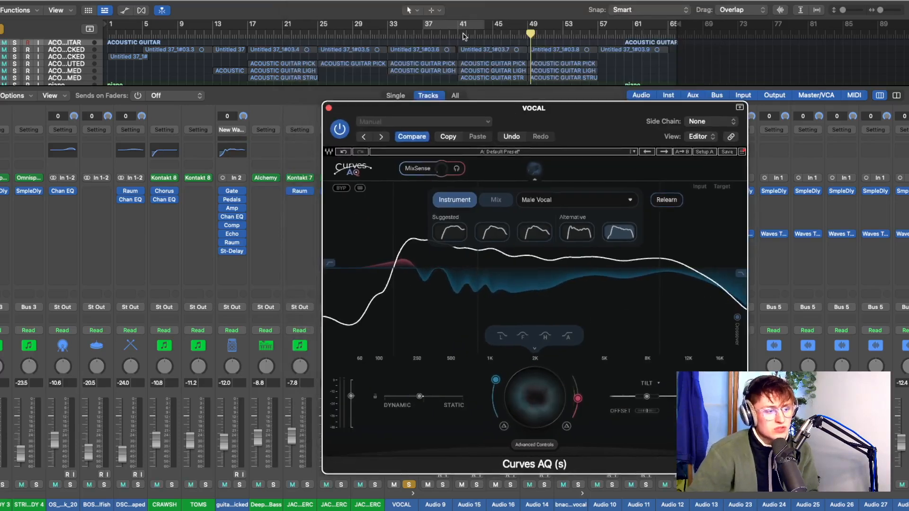
drag(333, 143, 513, 124)
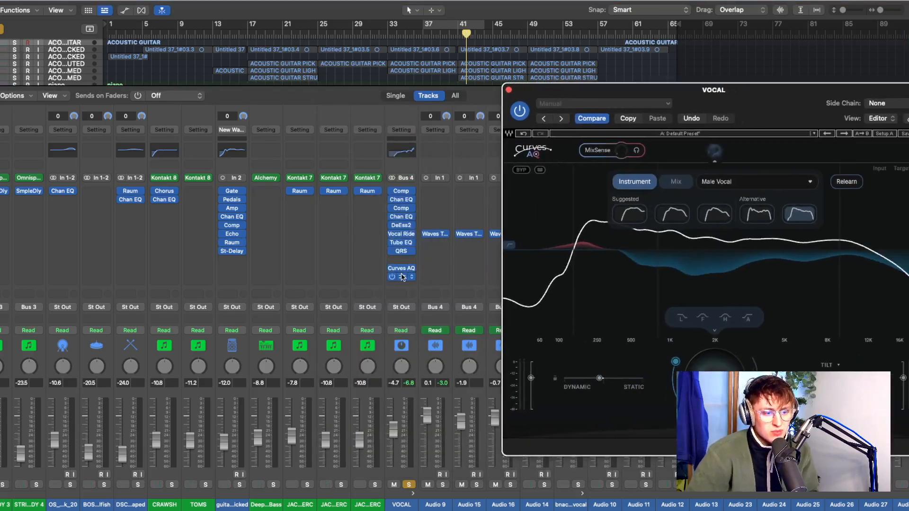
drag(618, 91, 207, 0)
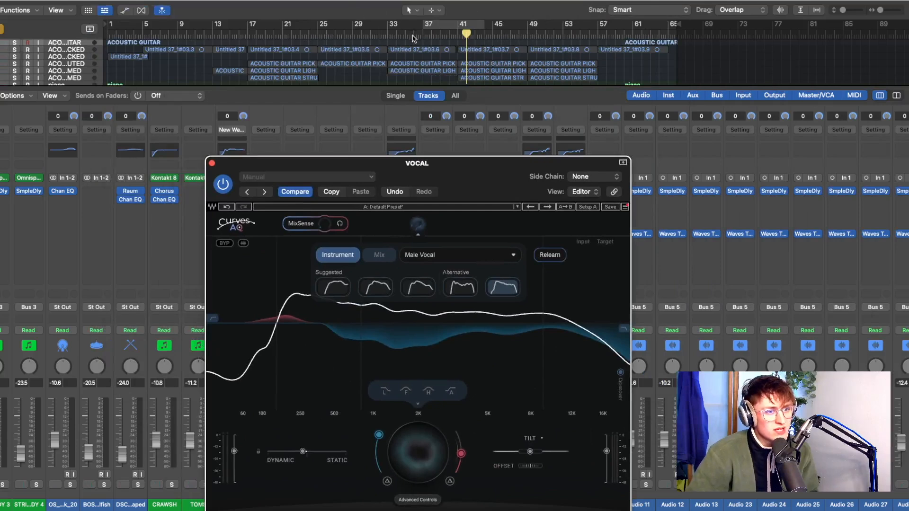
click(414, 38)
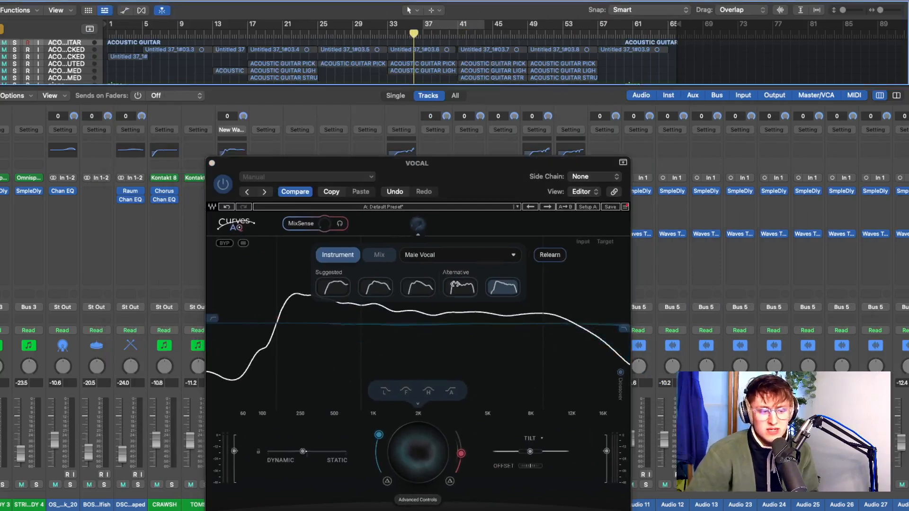
click(448, 198)
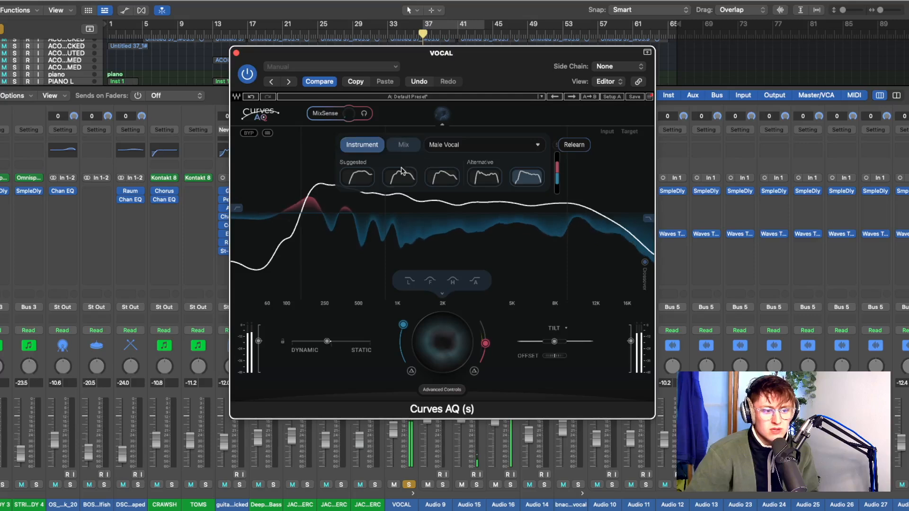
click(404, 172)
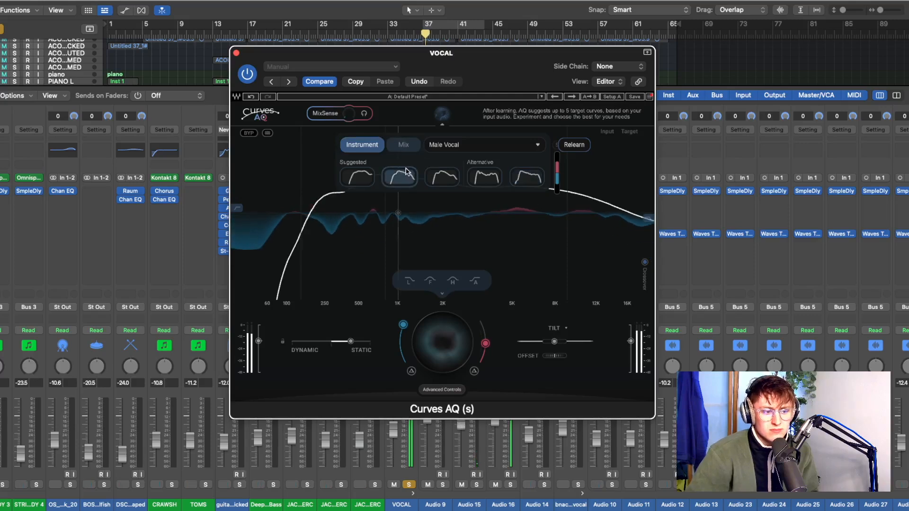
Step: Lower the amount of frequency cuts on the vocal and adjust the overall processing intensity
drag(403, 324, 403, 411)
drag(452, 318, 460, 268)
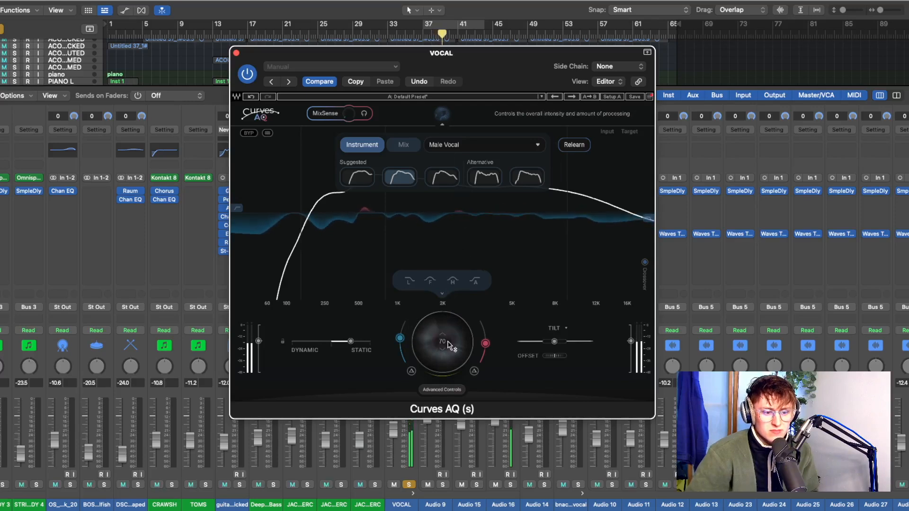
mouse_move(400, 339)
mouse_down()
mouse_move(416, 304)
mouse_move(413, 348)
mouse_move(415, 335)
mouse_up()
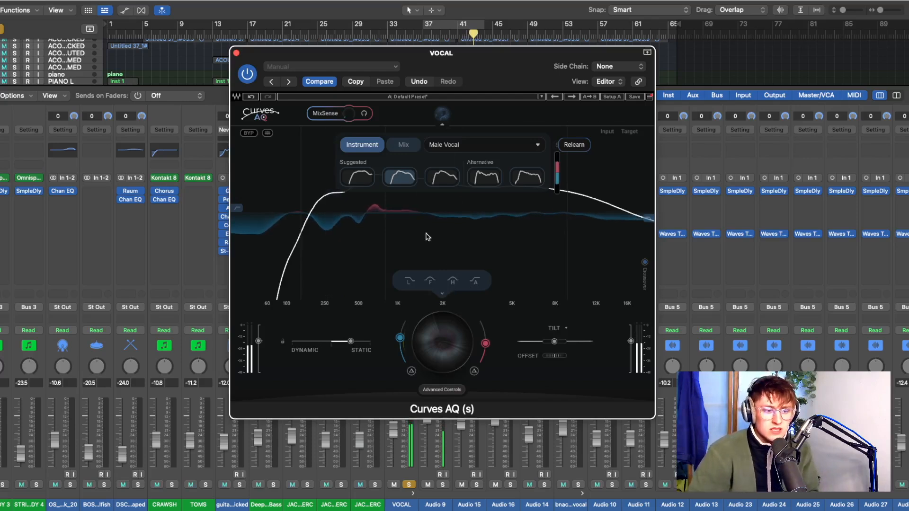
Step: Lower the target curve's harmonic range to -1.5 at 2281 Hz and its fundamental range to -2.5 at 285 Hz
mouse_move(431, 283)
drag(431, 306, 422, 459)
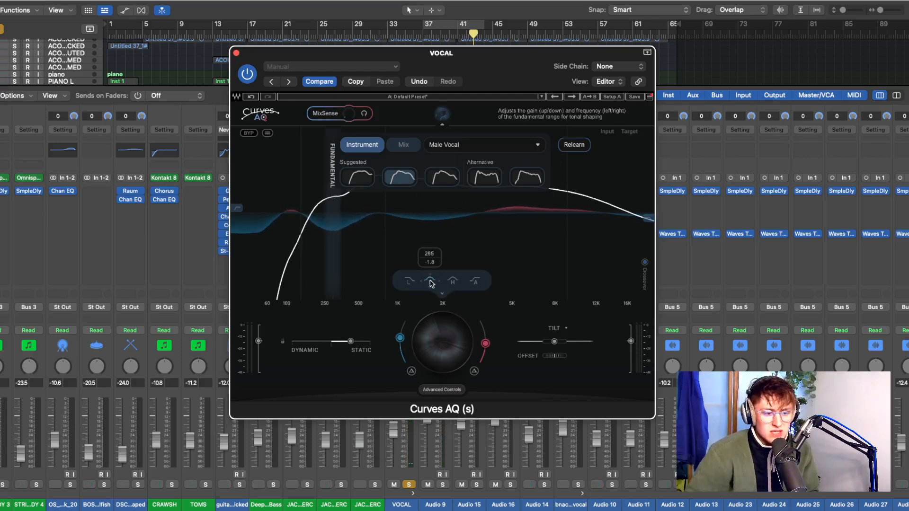
mouse_move(452, 284)
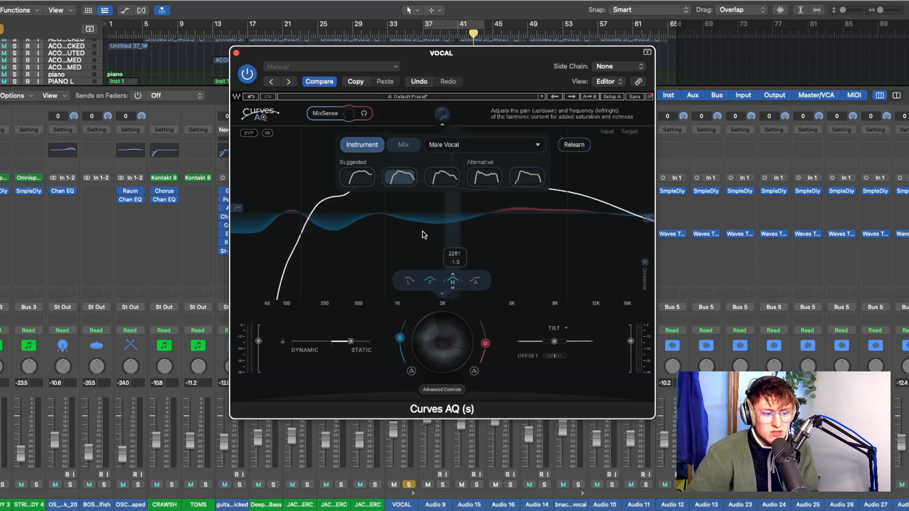
drag(428, 288, 427, 331)
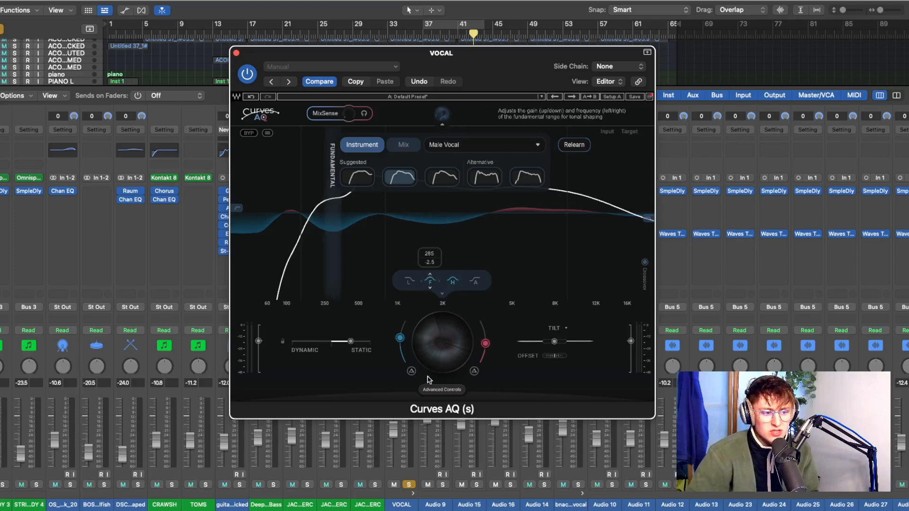
drag(428, 377, 427, 379)
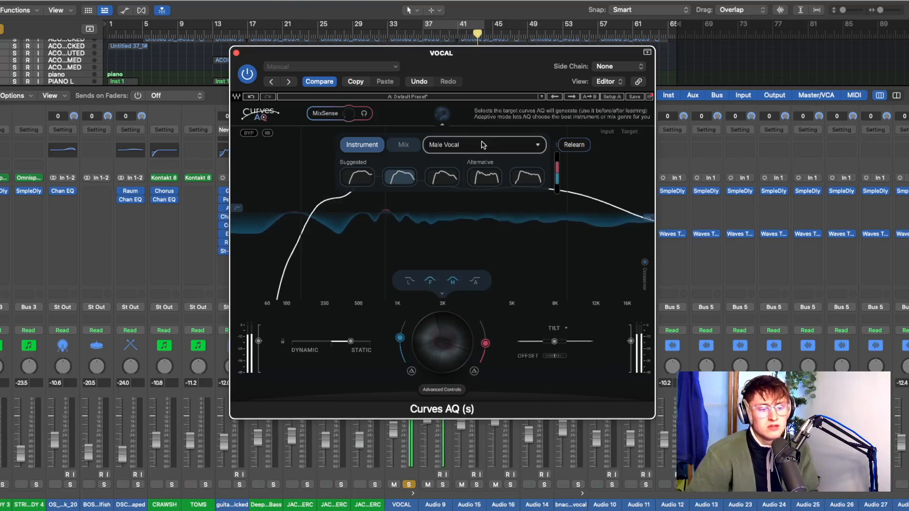
Step: Lower the target curve's air range to about -0.7 at 8123 Hz and reduce the harmonic range further
drag(477, 305, 466, 387)
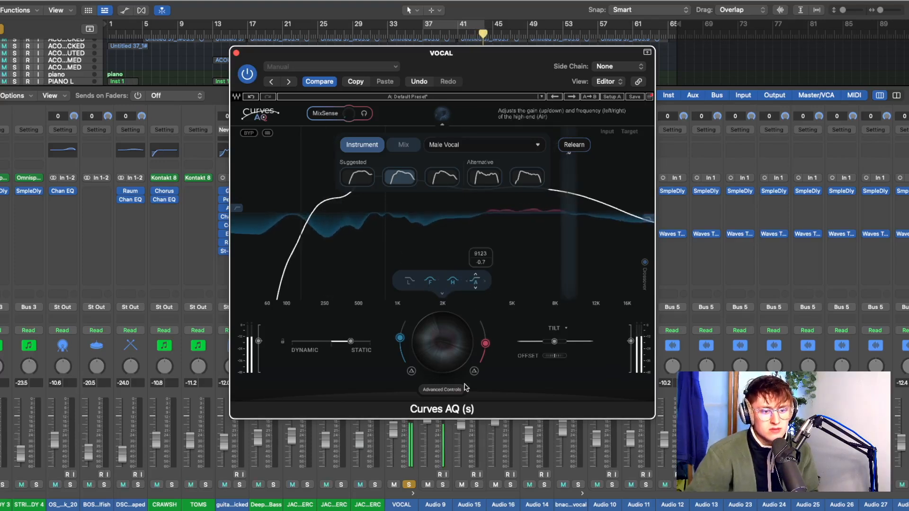
drag(454, 458, 453, 459)
drag(455, 287, 444, 355)
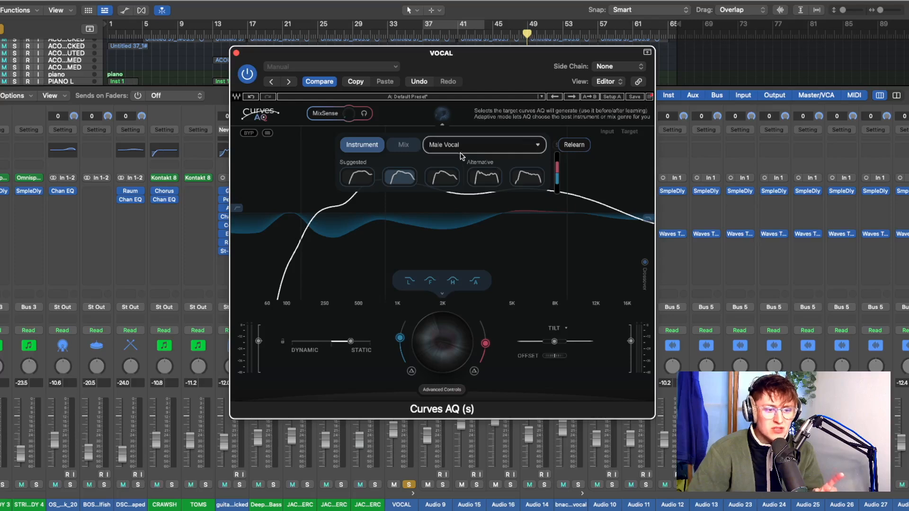
Step: Look through the instrument target categories, including the guitar types, keeping Male Vocal as the target
click(507, 147)
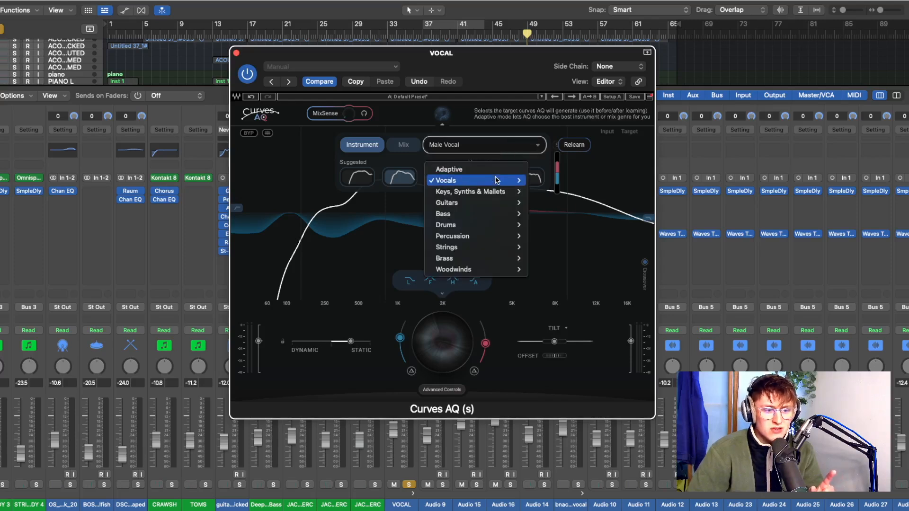
mouse_move(496, 194)
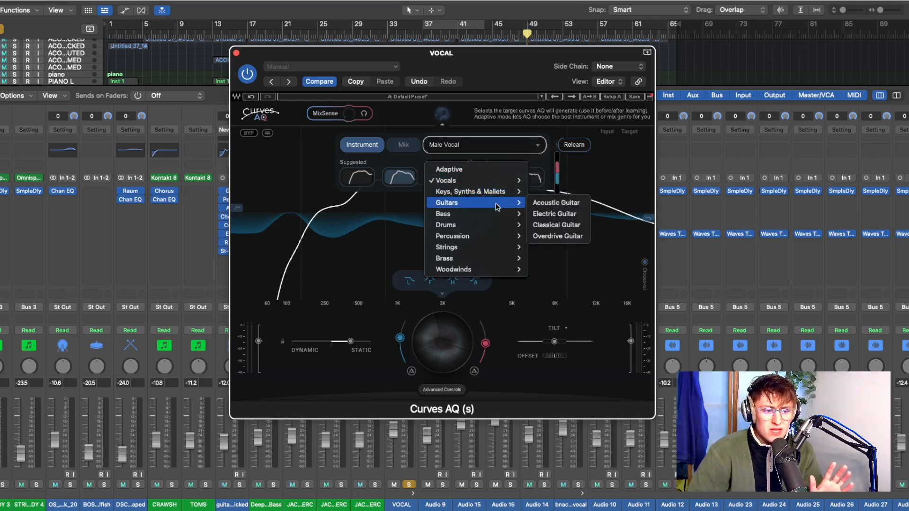
click(593, 185)
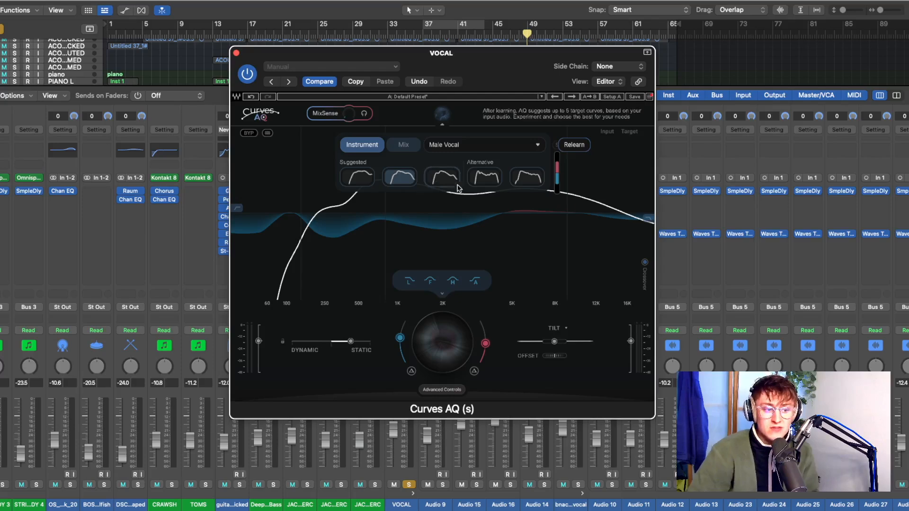
Step: Shift the fundamental range to about 784 Hz at -6.2 while playing the vocal from about bar 37
drag(433, 283, 538, 406)
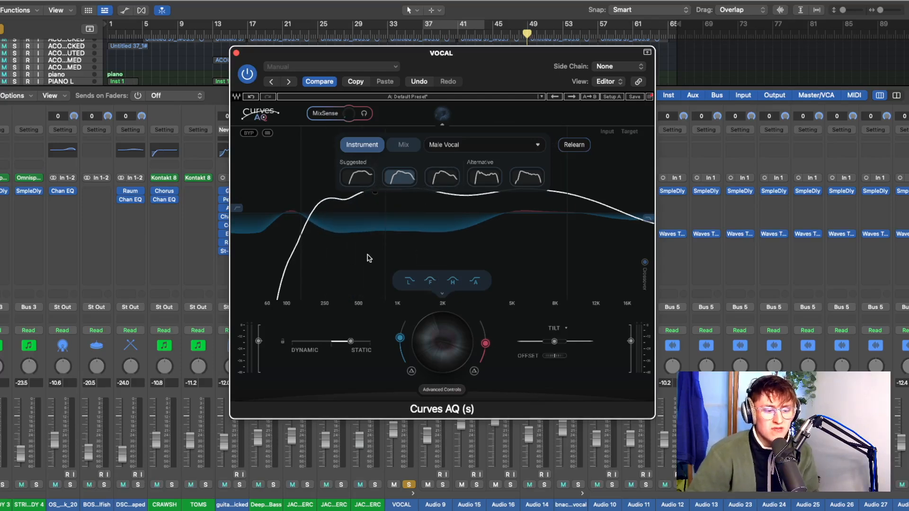
click(434, 34)
key(space)
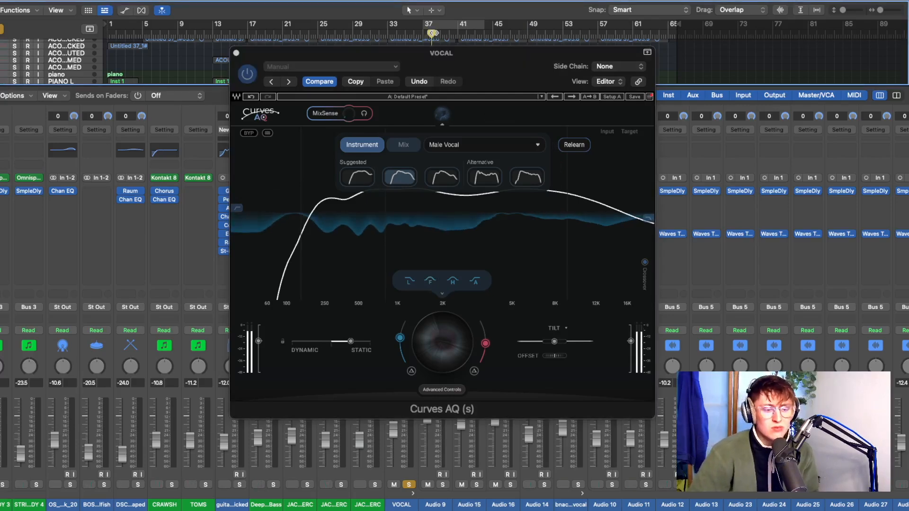
click(434, 285)
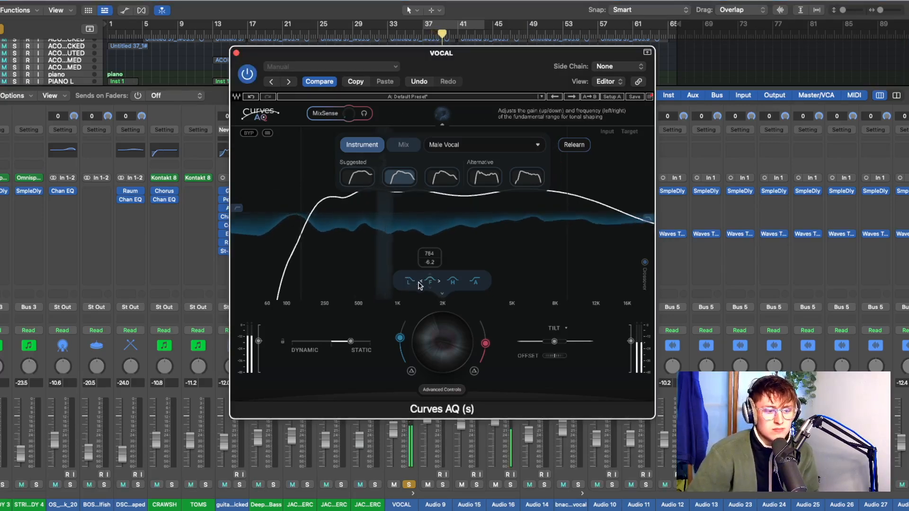
Step: Move the harmonic range to about 4052 Hz at -6.3 and close the vocal's Curves AQ window
drag(455, 283, 535, 254)
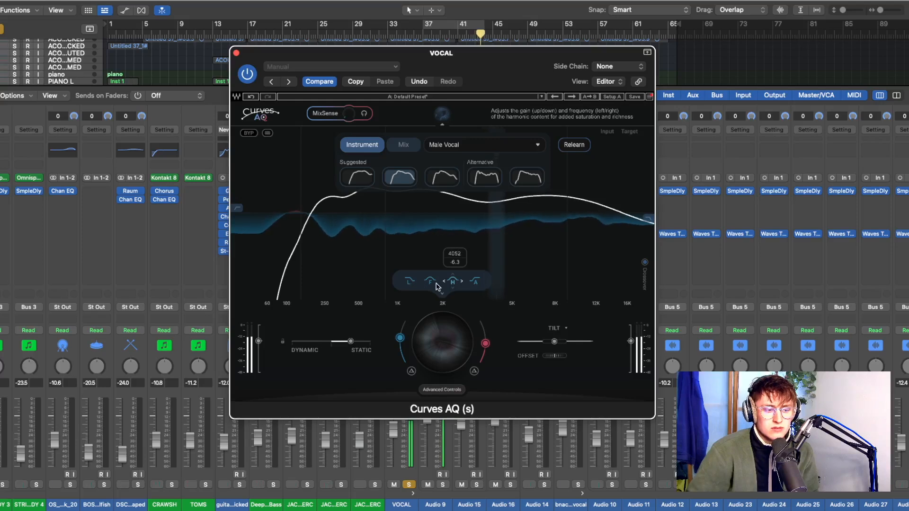
click(236, 53)
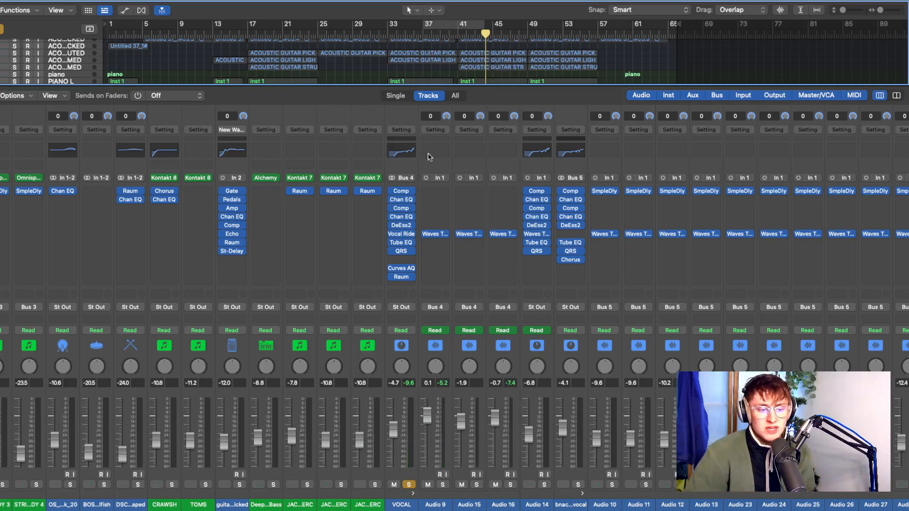
Step: Reopen Curves AQ on the VOCAL bus and compare the vocal with the plugin bypassed and active during playback
click(571, 251)
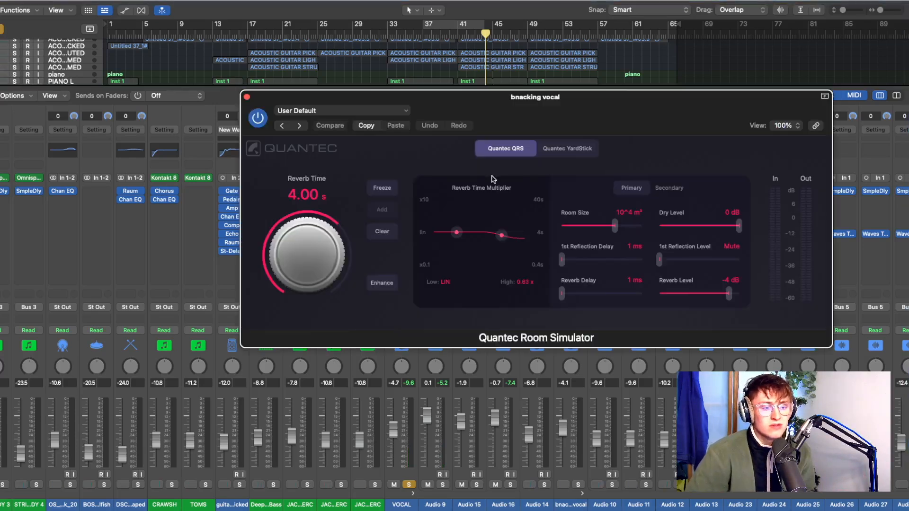
click(246, 97)
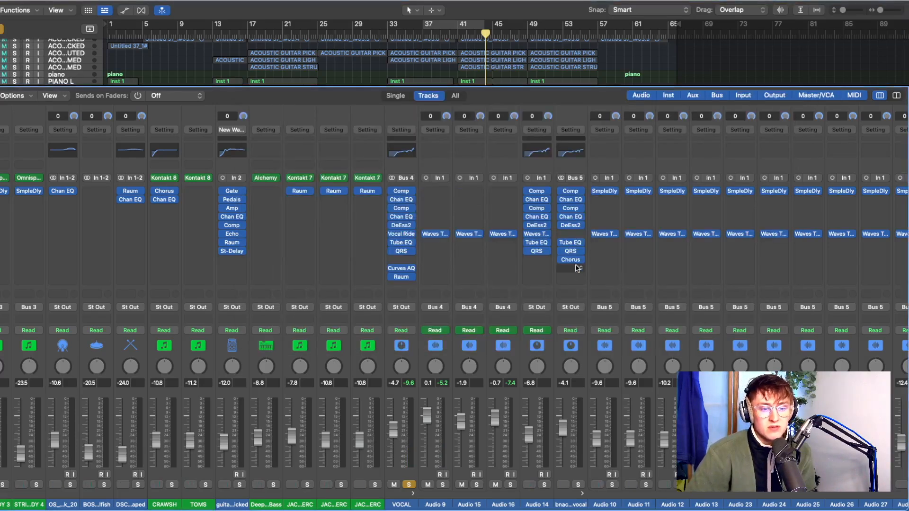
click(401, 268)
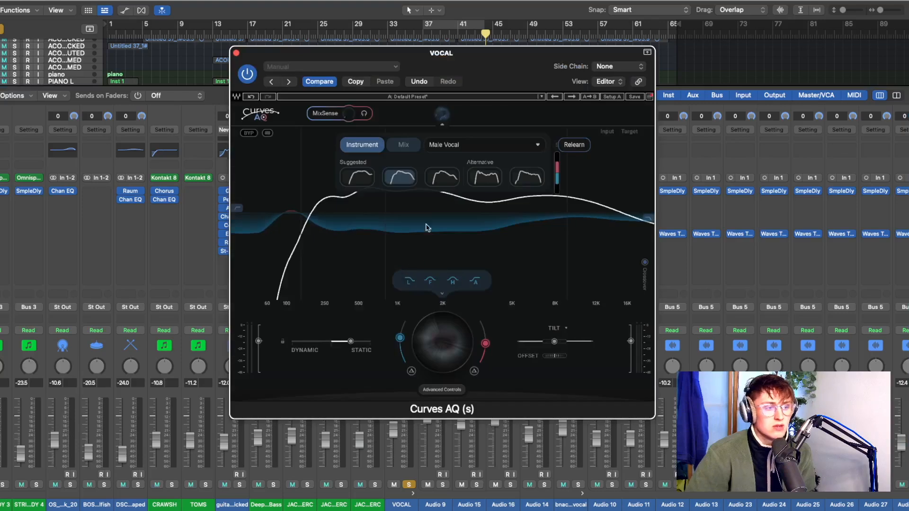
click(247, 75)
key(space)
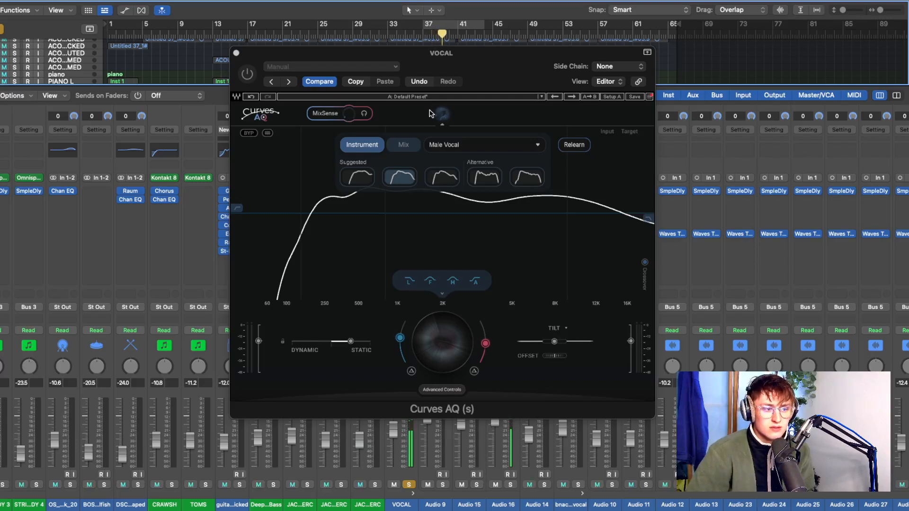
click(246, 75)
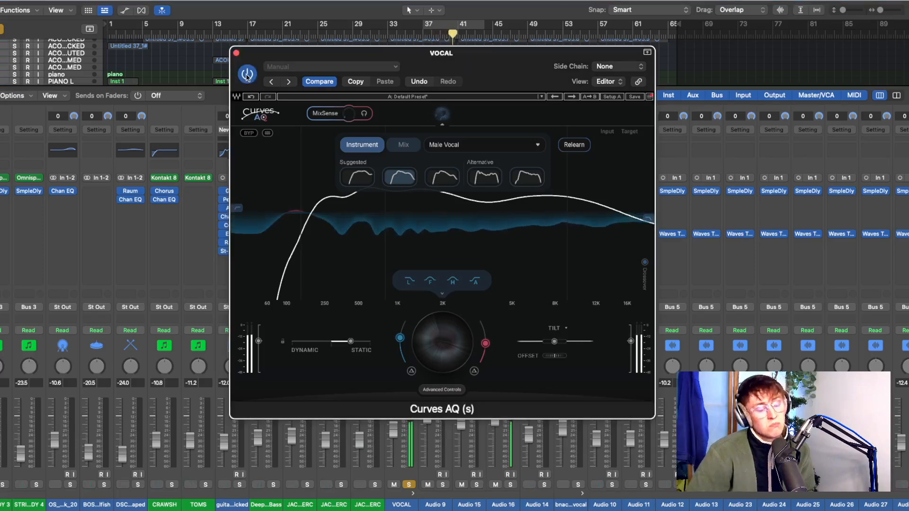
click(247, 76)
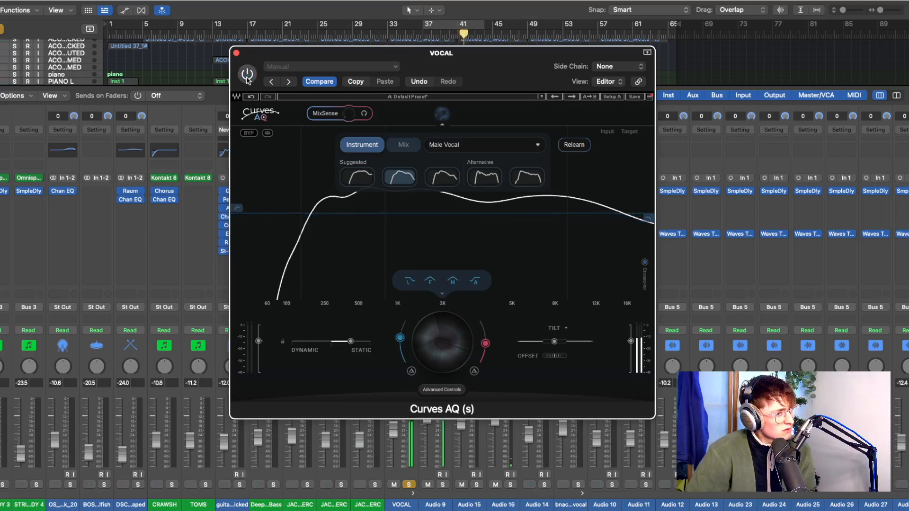
click(248, 74)
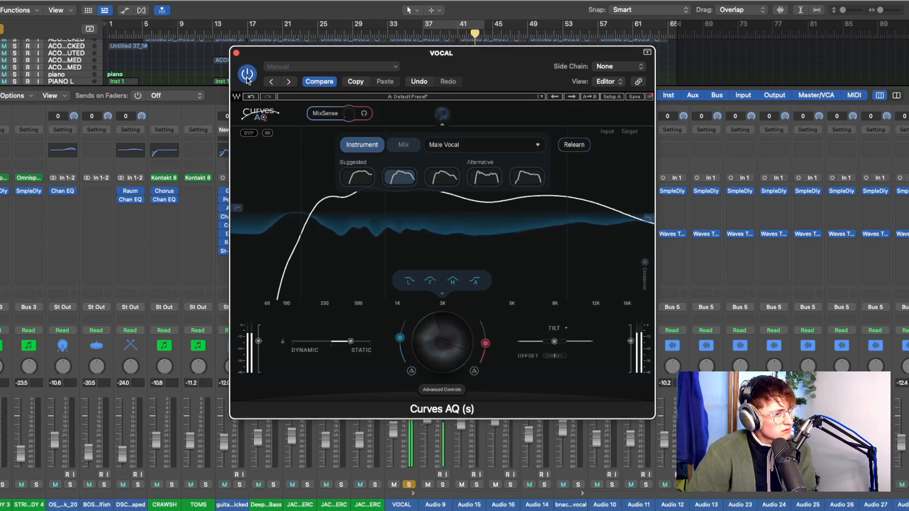
Step: Raise the vocal's frequency-cut amount slightly, stop playback and close its Curves AQ window
mouse_move(400, 337)
mouse_down()
mouse_move(420, 266)
mouse_move(407, 342)
mouse_up()
key(space)
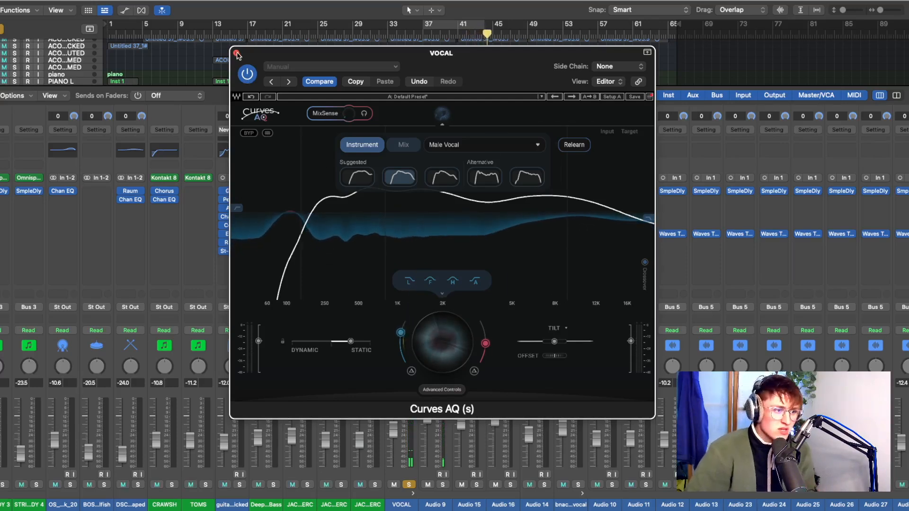
click(236, 54)
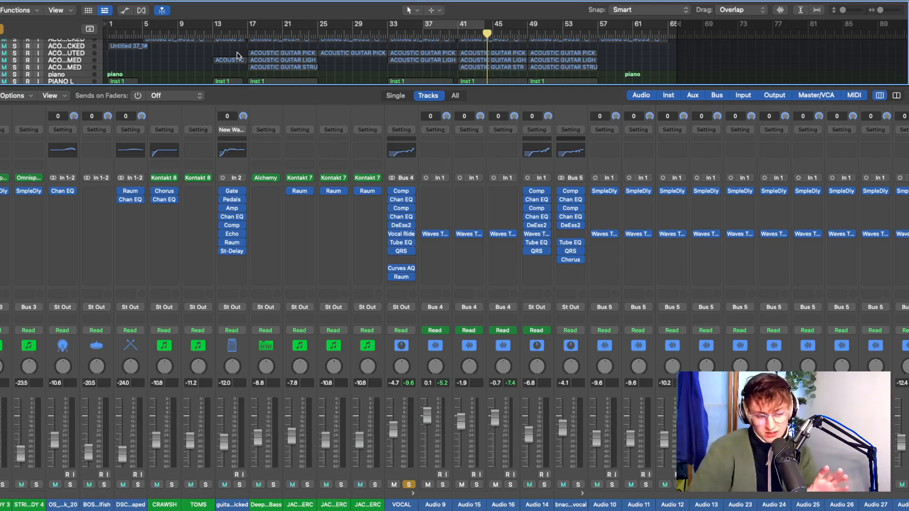
Step: Return to the full arrangement, solo the ACOUSTIC GUITAR stack and enlarge its tracks around bars 23 to 55
key(x)
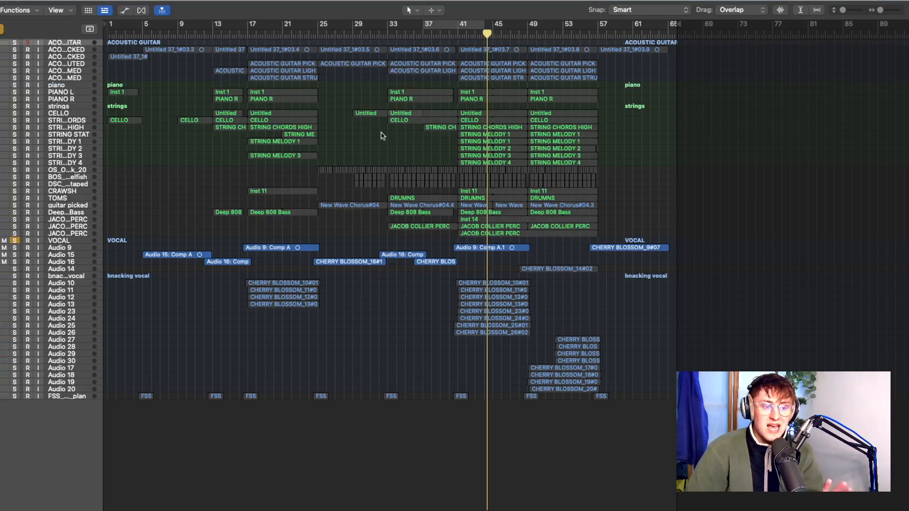
click(15, 42)
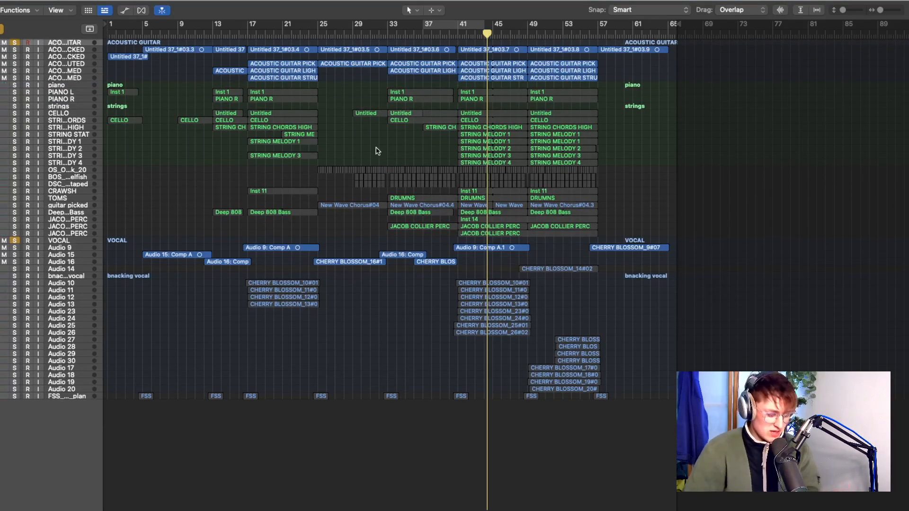
key(super+Right)
key(super+Right)
key(super+Down)
key(super+Down)
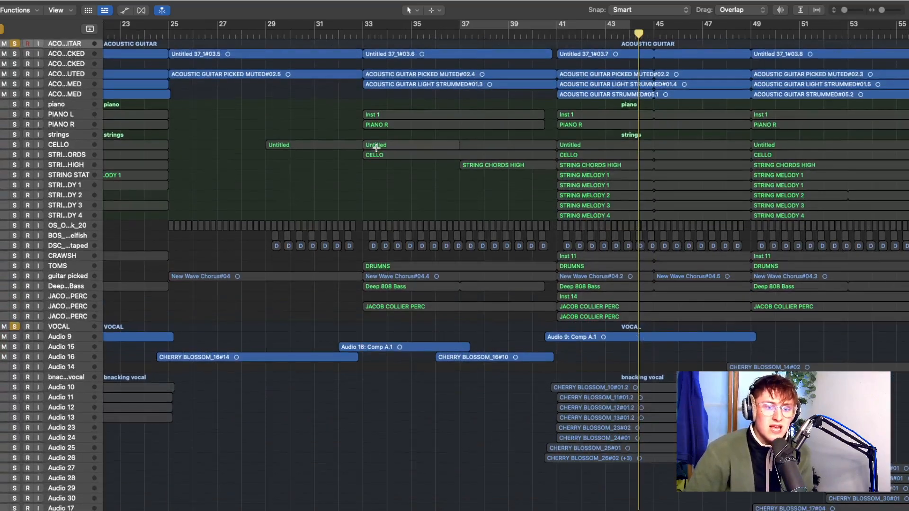
key(super+Down)
key(super+Down)
key(super+Down)
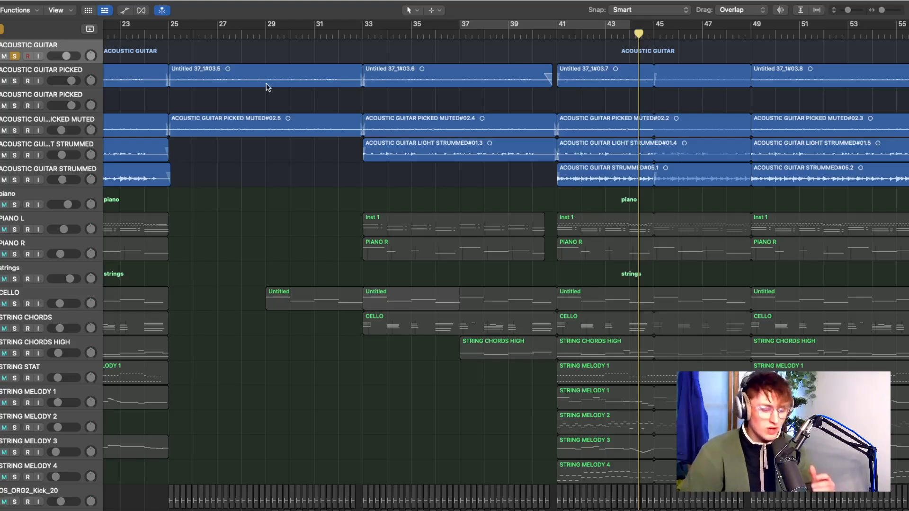
Step: Keep the ACOUSTIC GUITAR stack soloed and play it from bar 41
key(x)
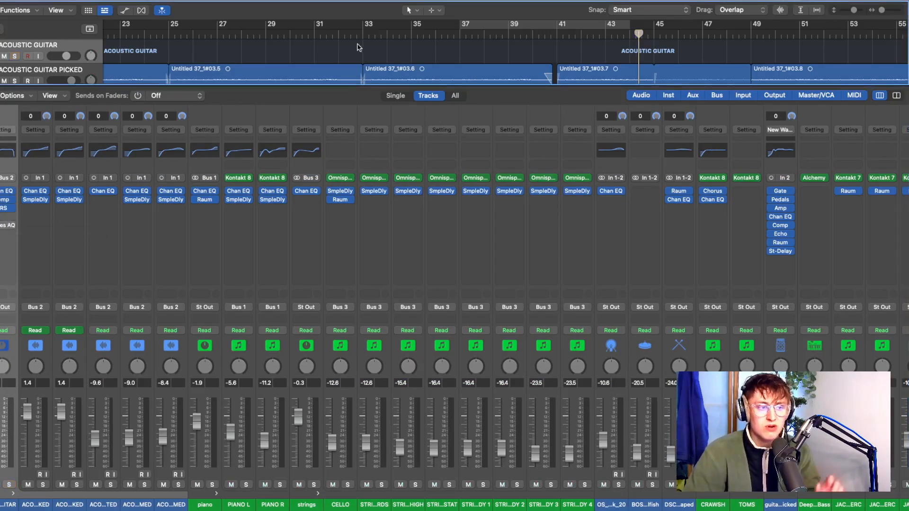
key(x)
key(s)
click(556, 35)
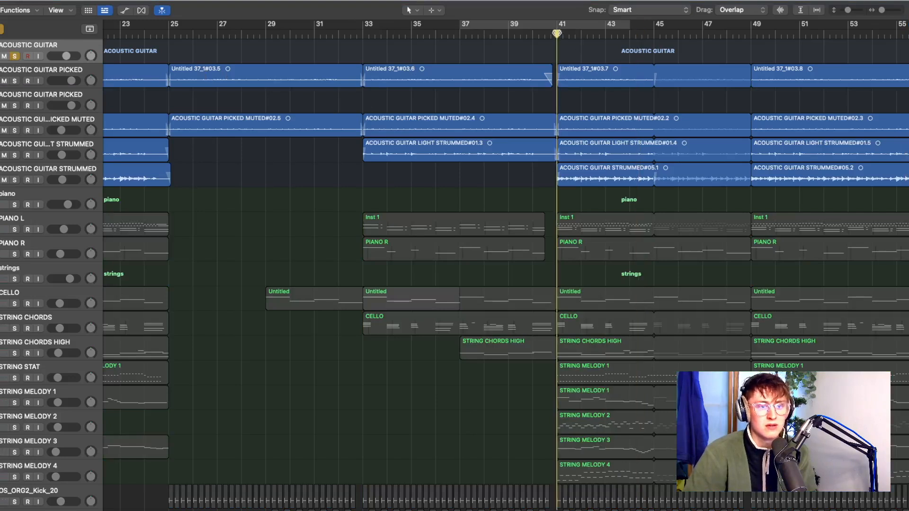
key(space)
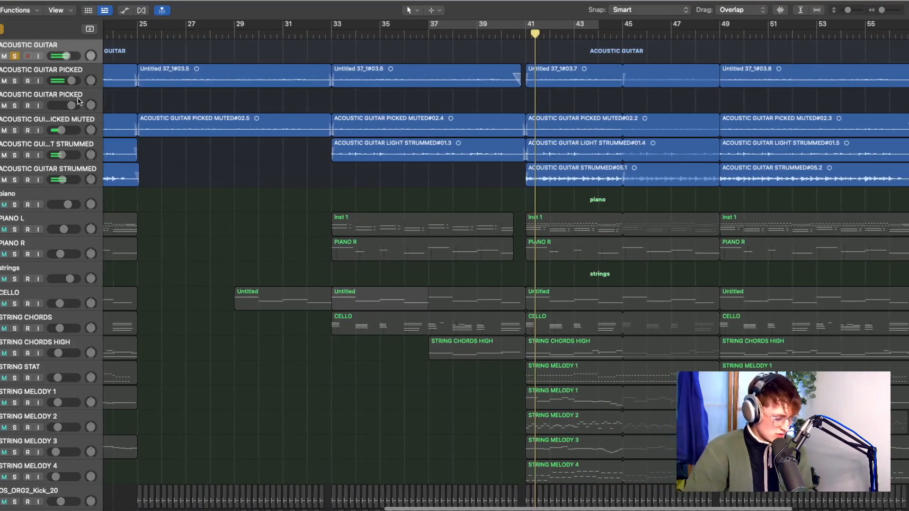
Step: Open Curves AQ on the ACOUSTIC GUITAR bus and learn the playing guitar with the Adaptive instrument target
key(x)
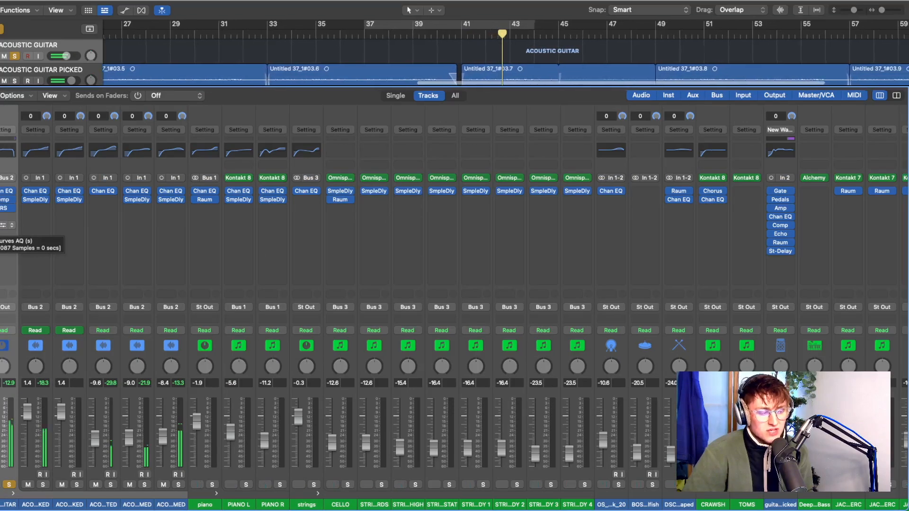
click(7, 225)
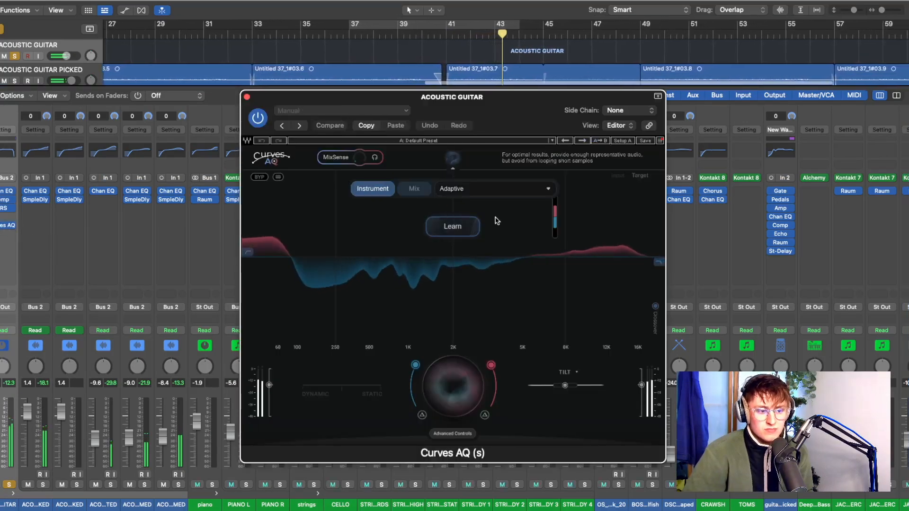
click(492, 189)
click(600, 188)
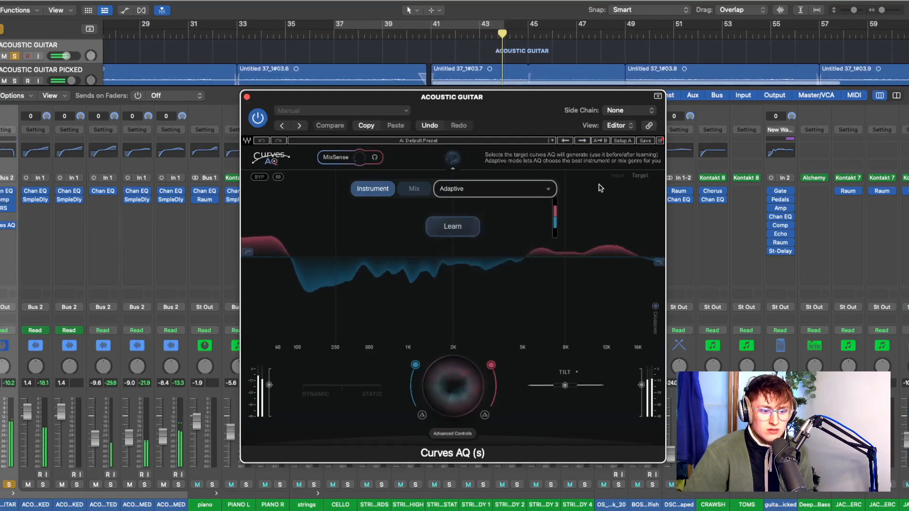
click(452, 228)
key(space)
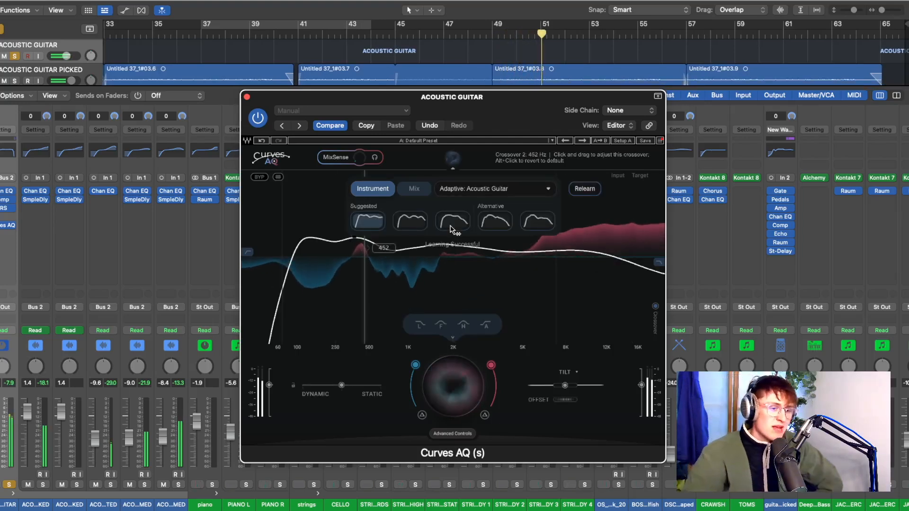
Step: Reduce the guitar's frequency boosts, audition the second and third suggested target curves, and bring the boosts back up to about halfway
drag(491, 365, 493, 402)
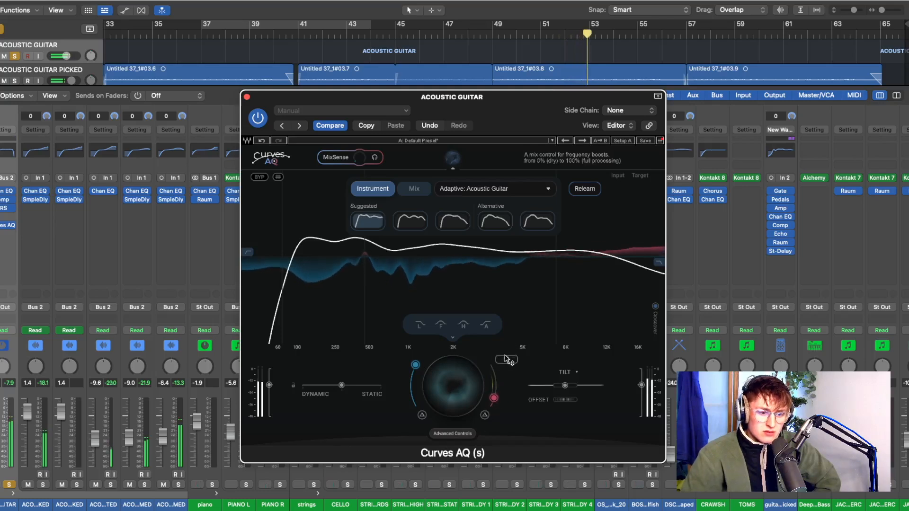
click(402, 222)
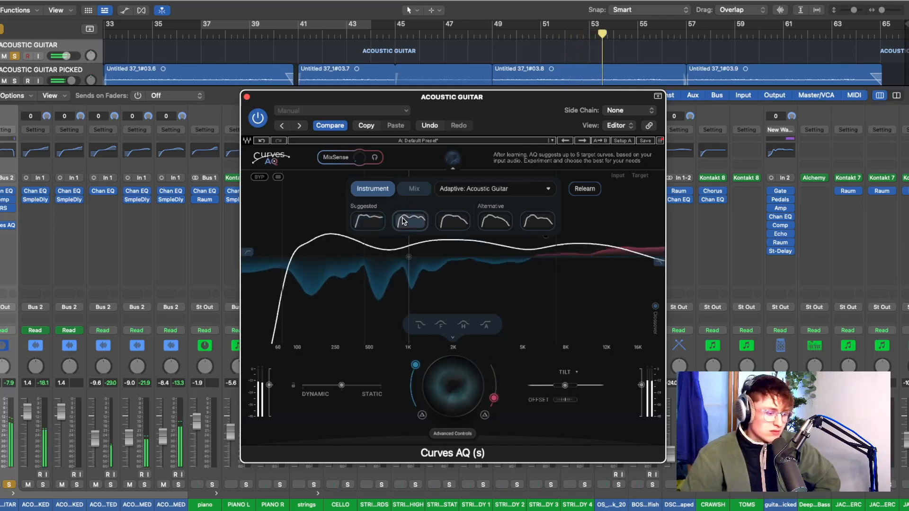
click(450, 222)
drag(494, 398, 496, 326)
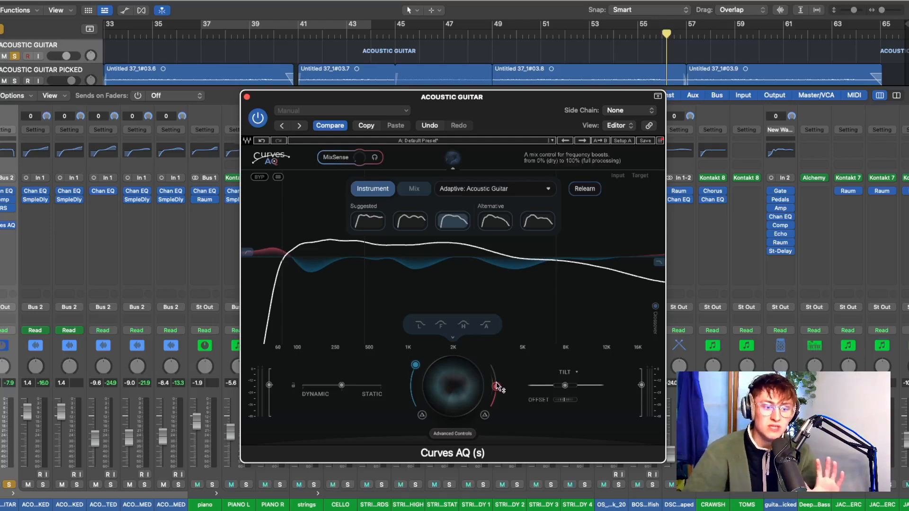
Step: Set the instrument target to Acoustic Guitar from the Guitars category and play the guitar again
click(483, 195)
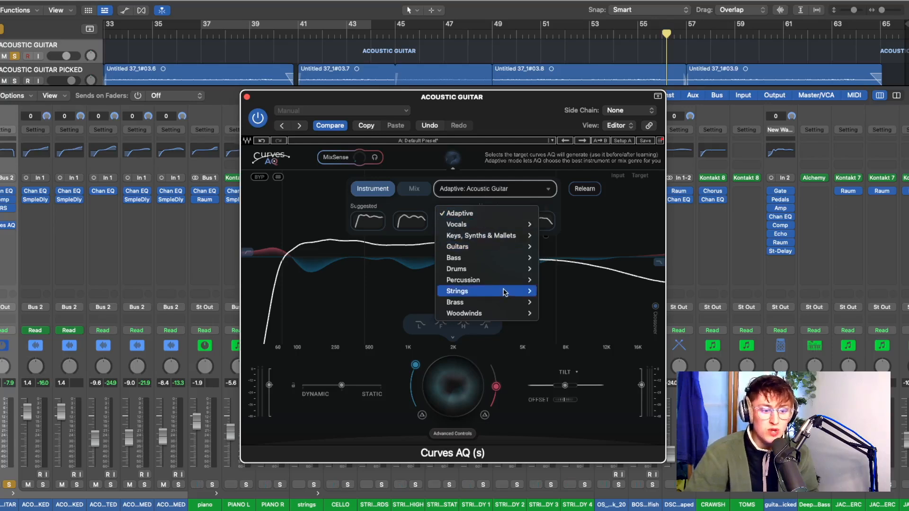
mouse_move(489, 251)
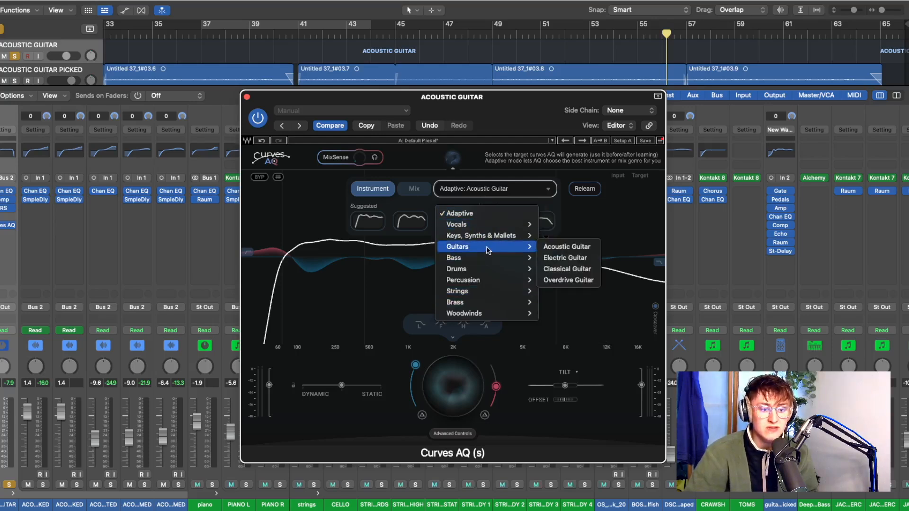
click(552, 247)
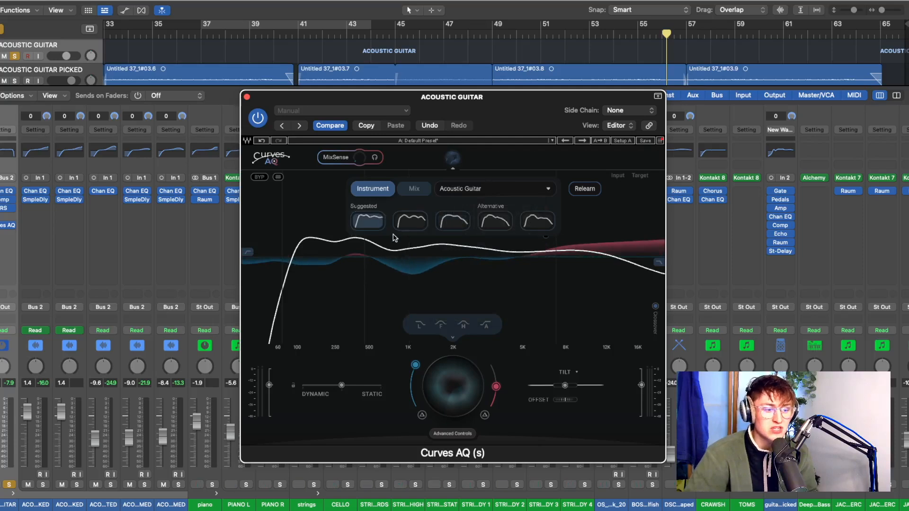
key(space)
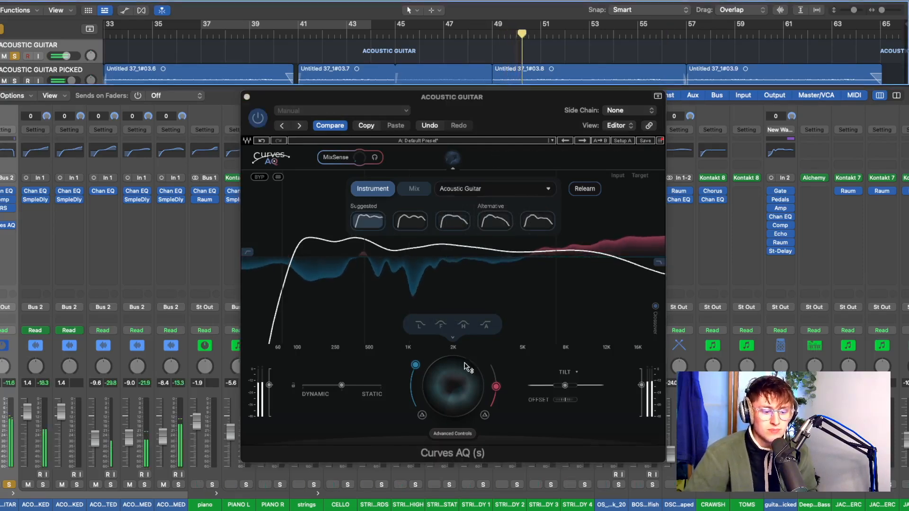
Step: Reduce the guitar's frequency-cut amount to about 61 and lower the boost amount slightly
click(410, 373)
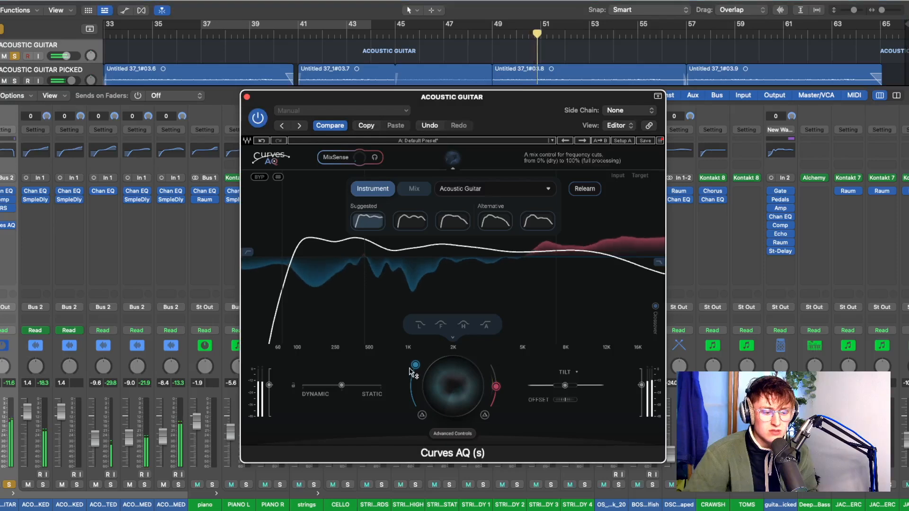
drag(410, 373, 409, 469)
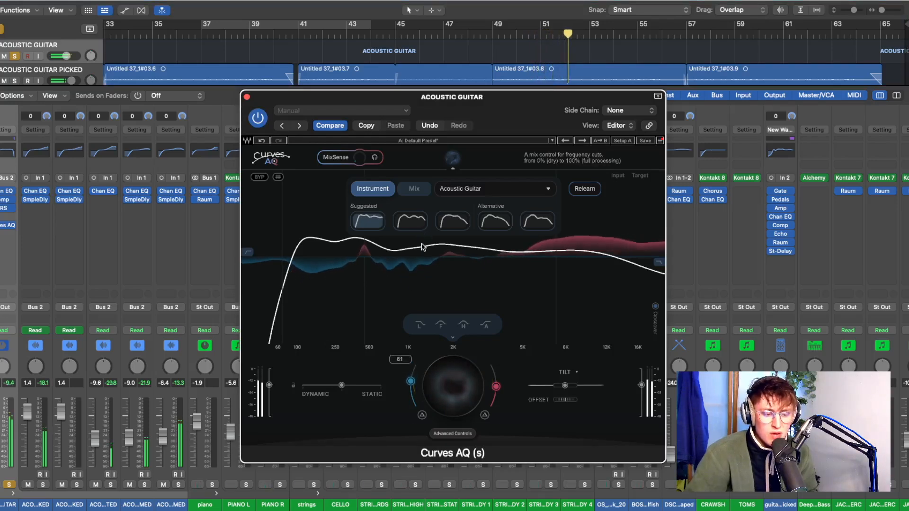
drag(495, 389, 496, 425)
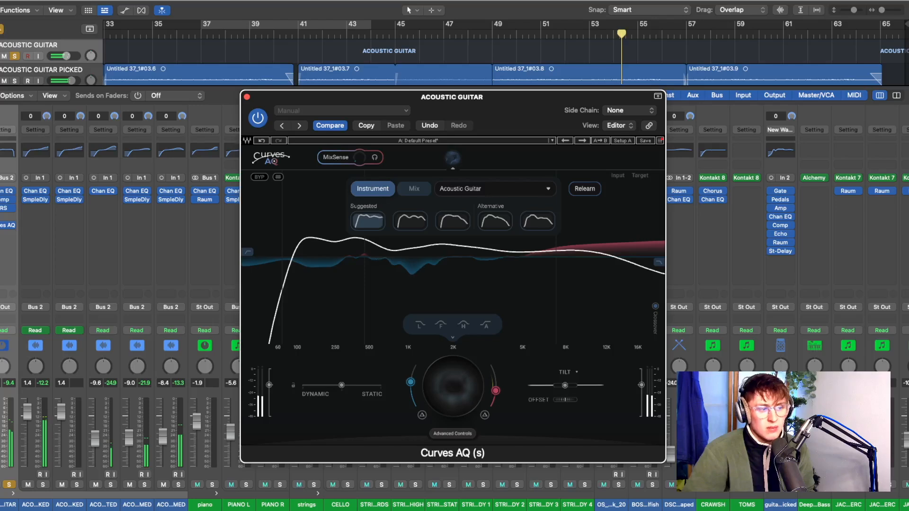
Step: Play the acoustic guitar unsoloed in the full mix from bar 49 and raise its frequency-boost amount to about 69
click(303, 34)
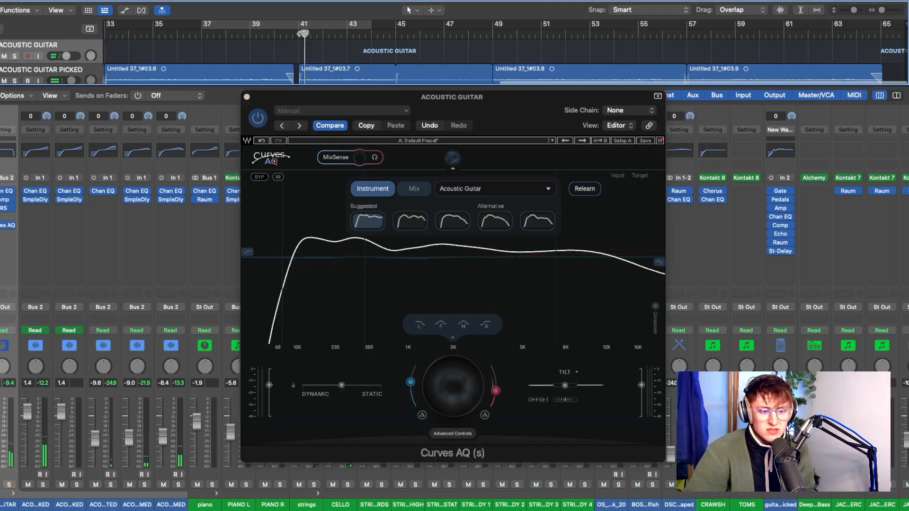
click(499, 35)
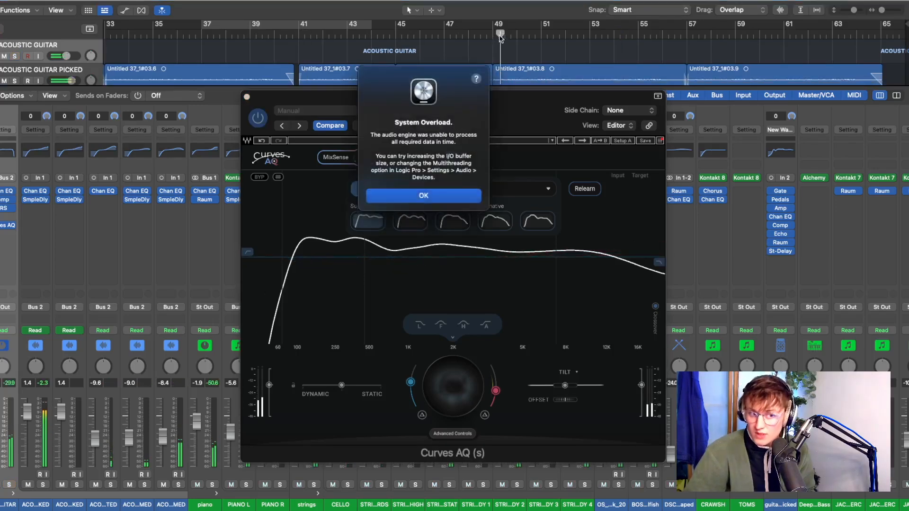
click(429, 198)
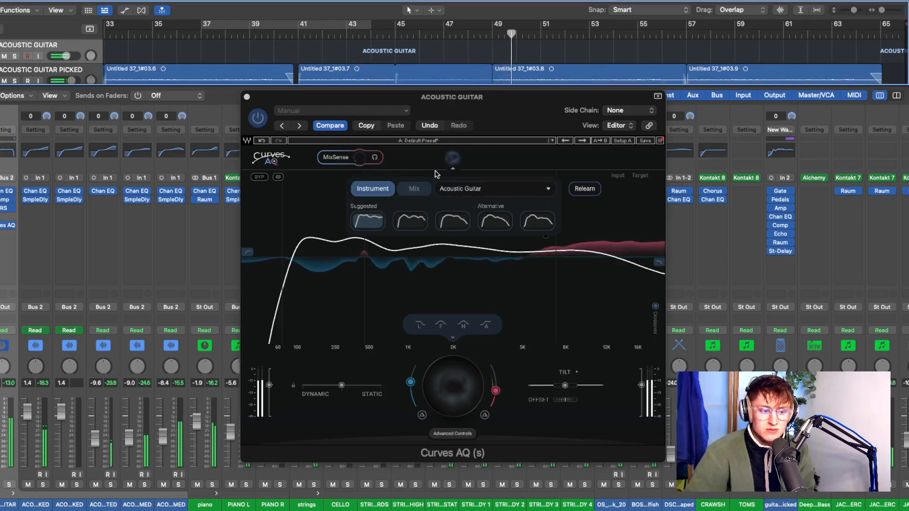
click(410, 382)
drag(497, 391, 503, 299)
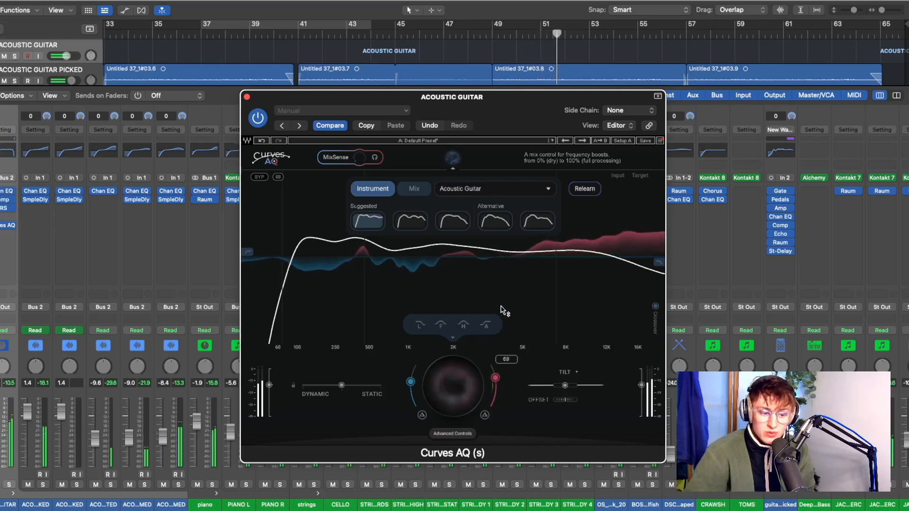